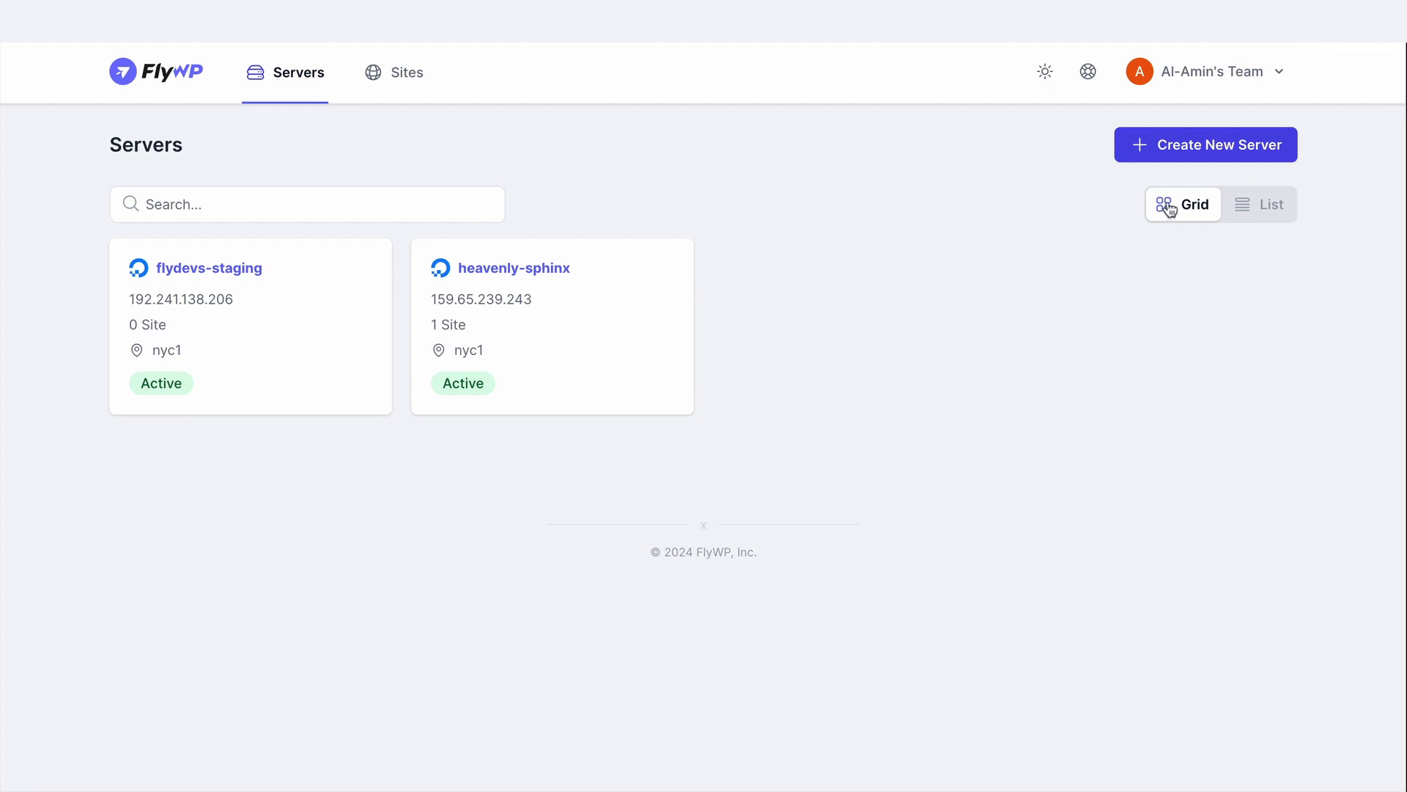
Compare the list and grid layouts of the servers, view the Sites overview, and return to the Servers overview
{"action": "left_click", "coordinate": [1272, 209]}
{"action": "left_click", "coordinate": [1184, 208]}
{"action": "left_click", "coordinate": [404, 77]}
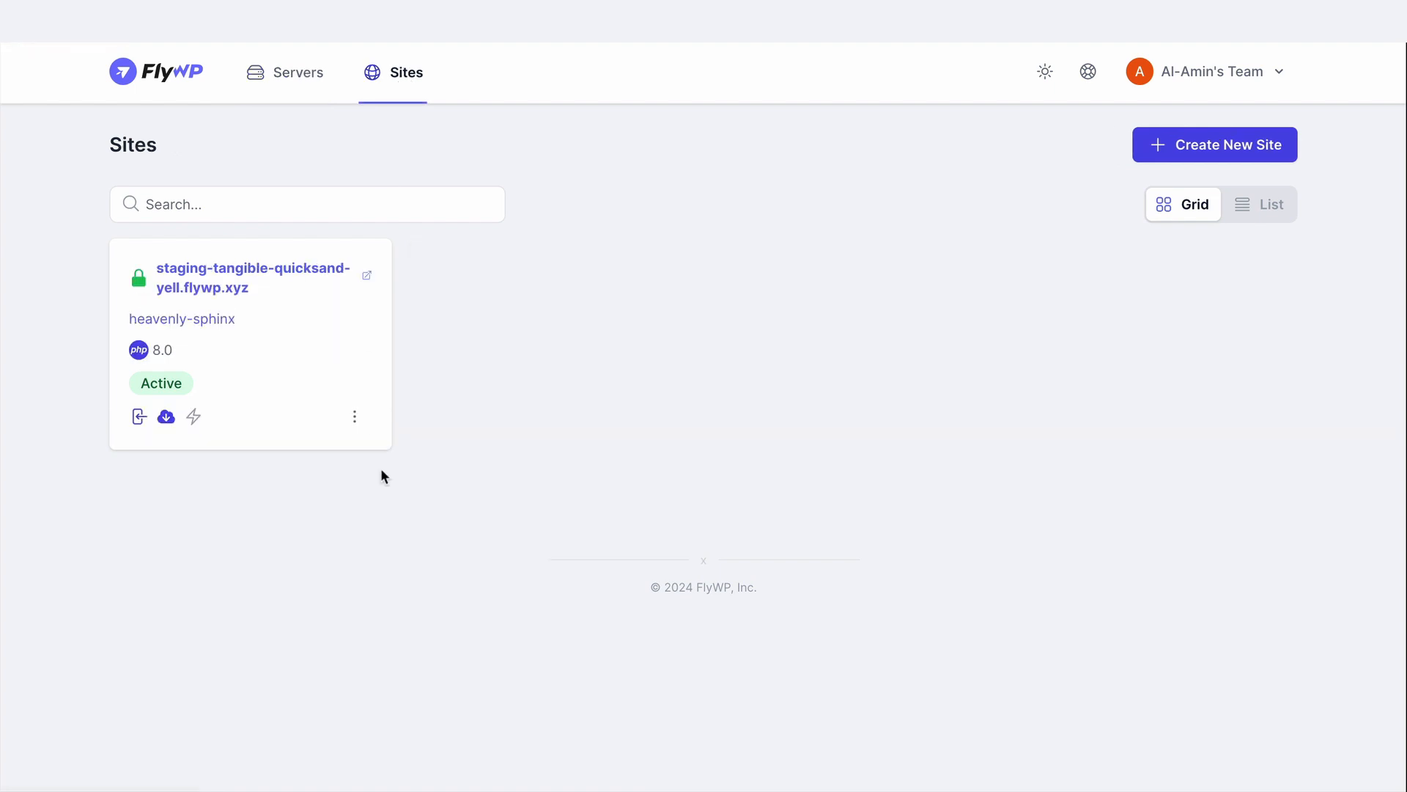
{"action": "left_click", "coordinate": [287, 75]}
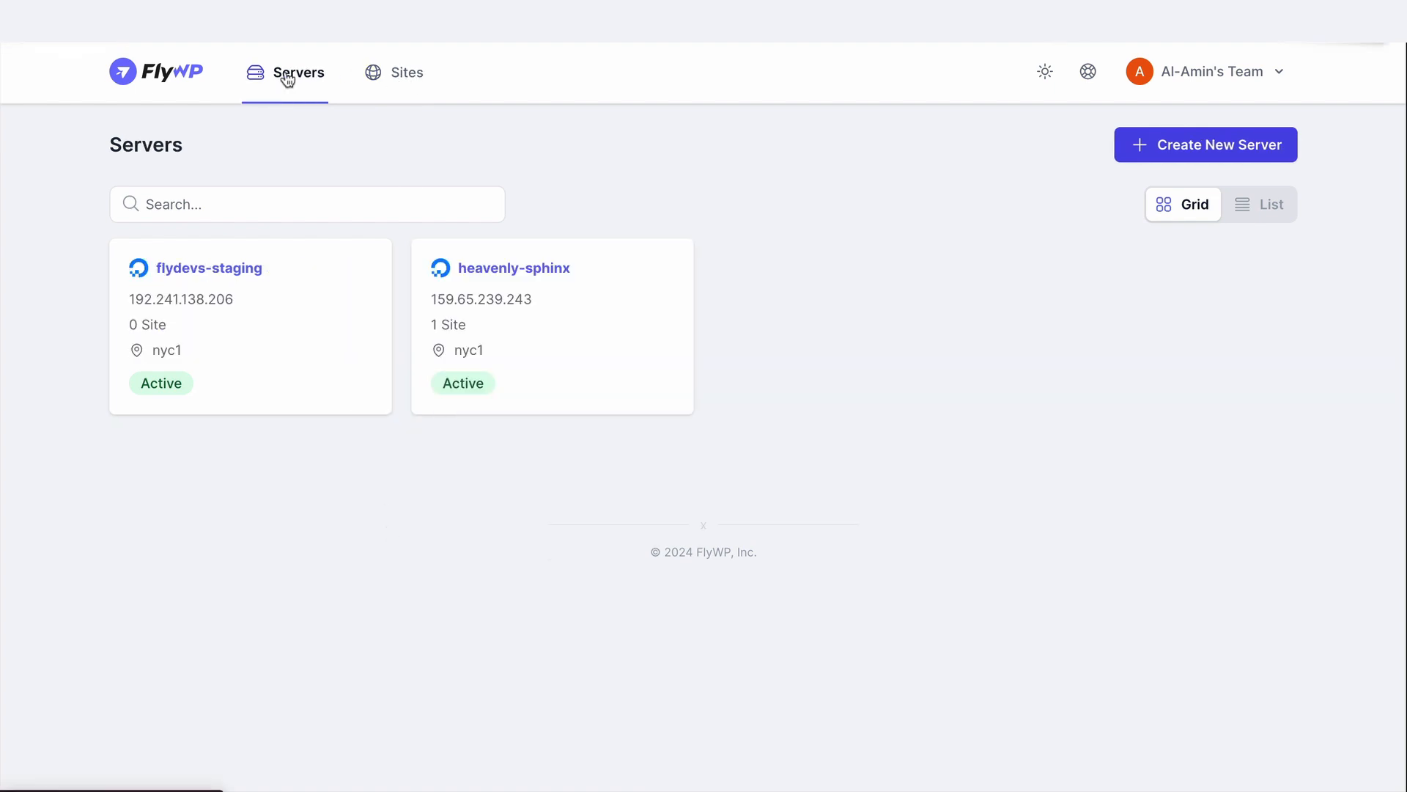
Preview the Dark theme and set the dashboard's appearance to System
{"action": "left_click", "coordinate": [1045, 72]}
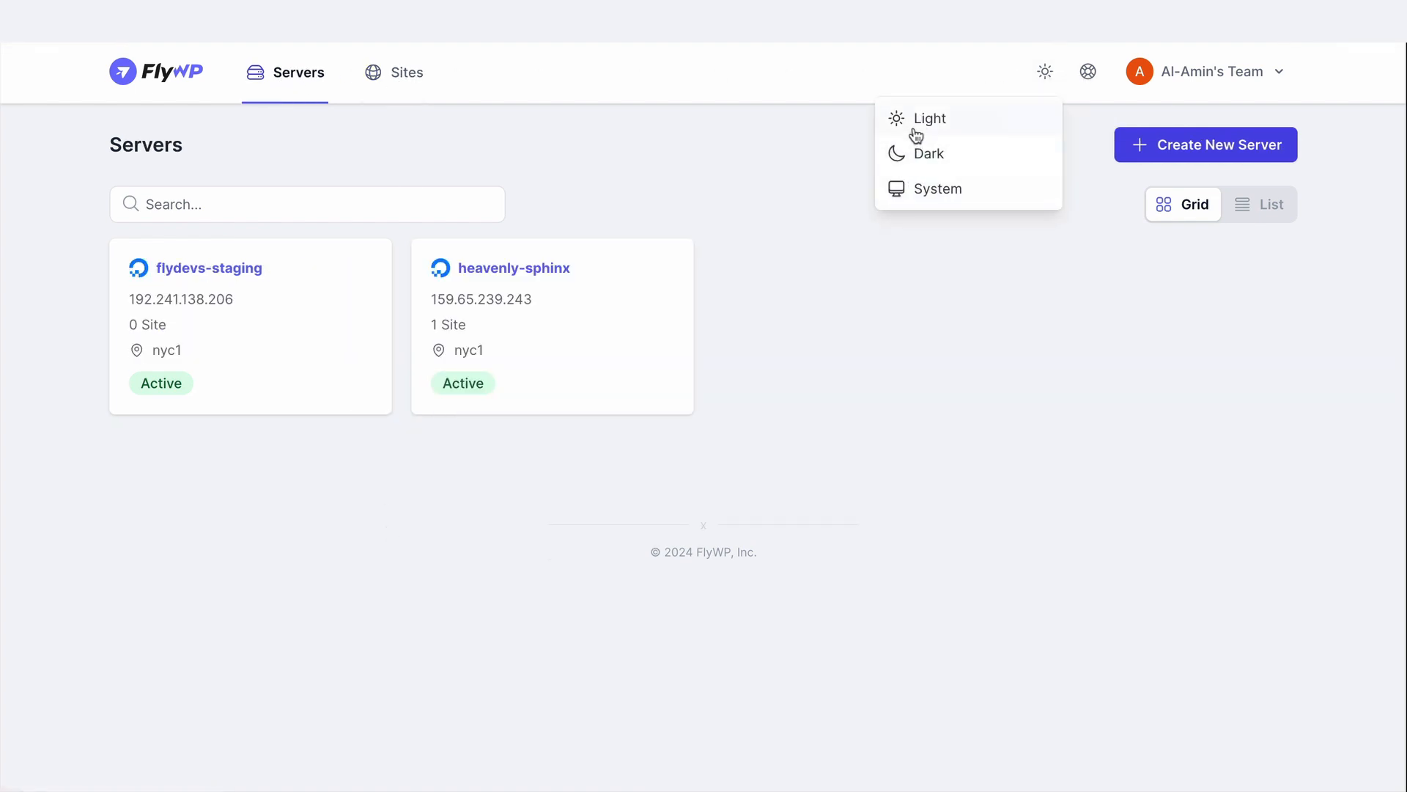
{"action": "left_click", "coordinate": [917, 153]}
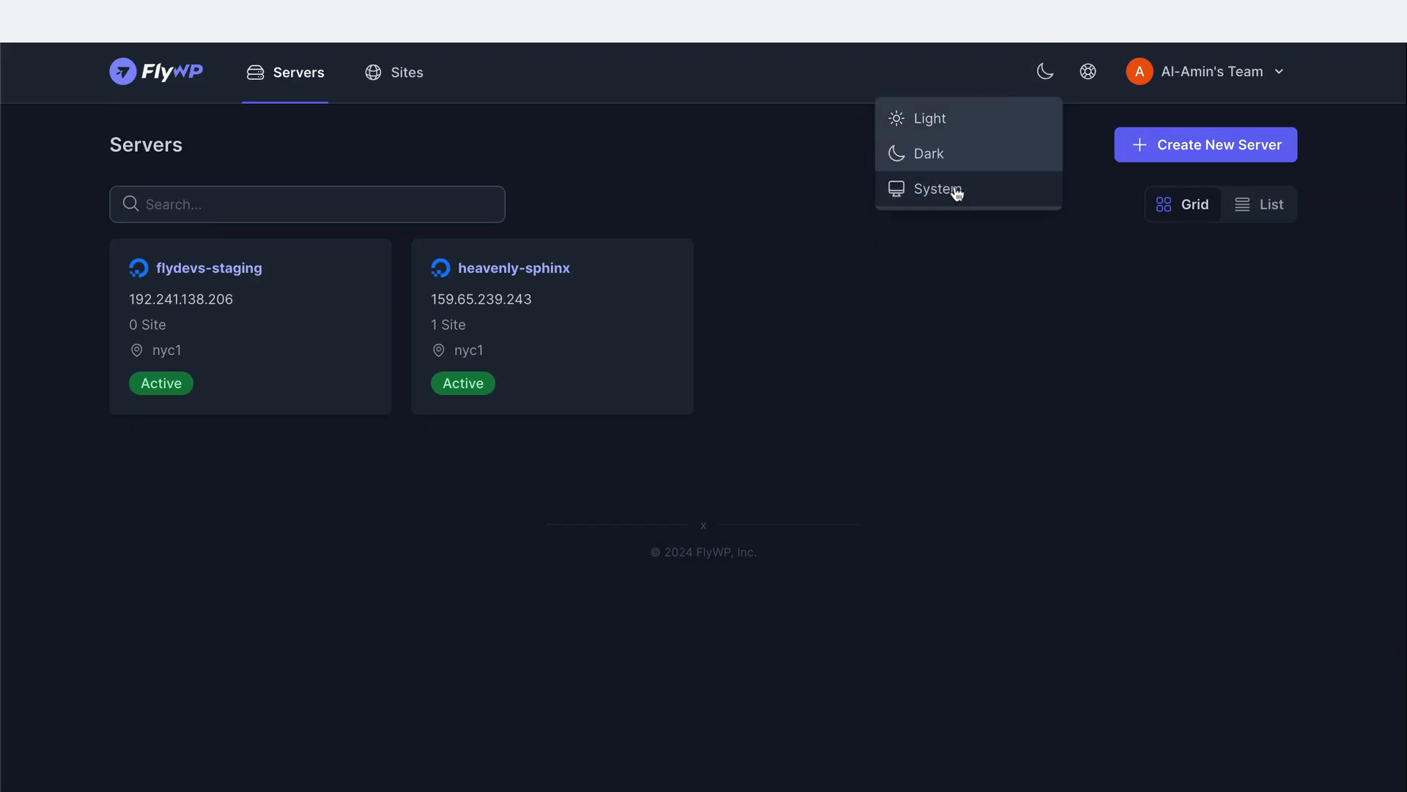
{"action": "left_click", "coordinate": [950, 188]}
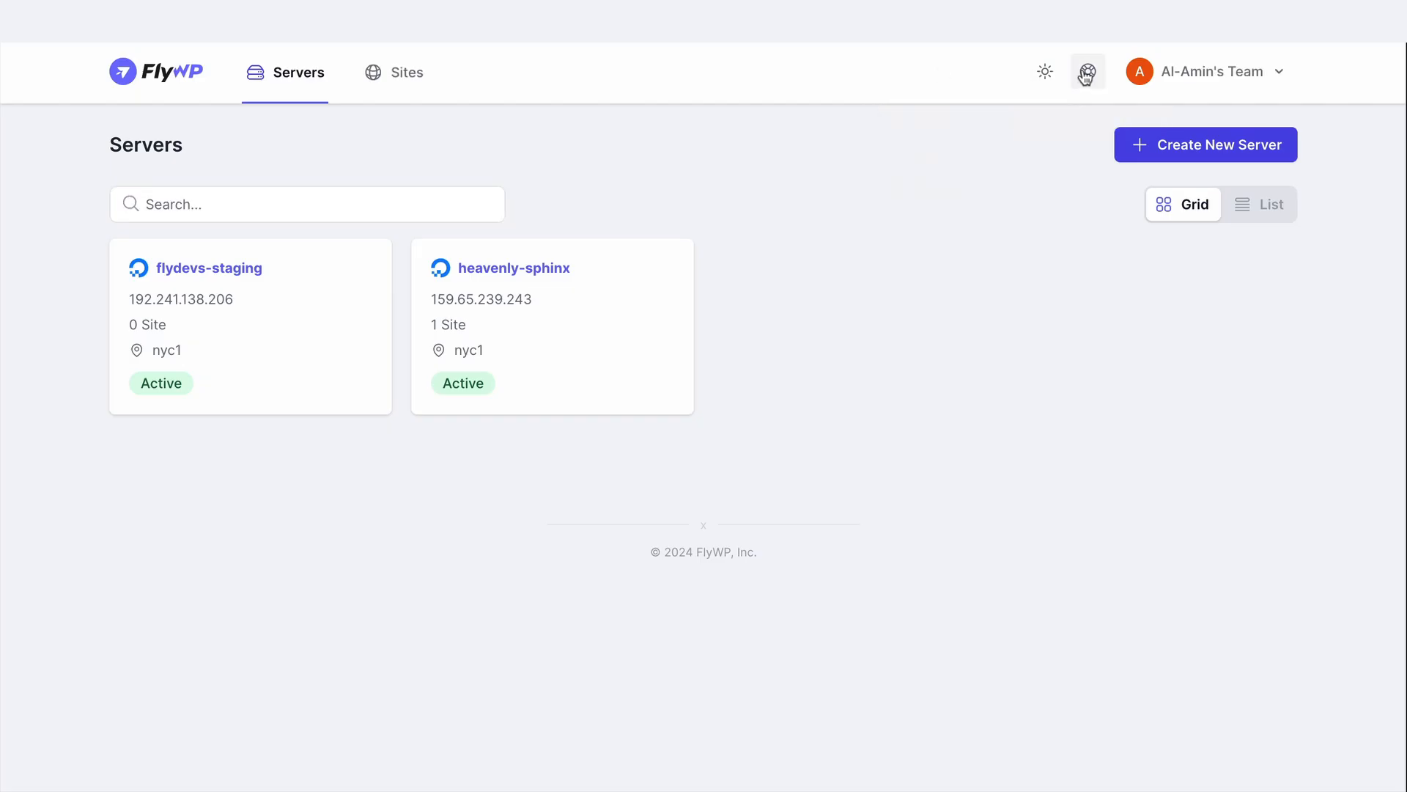
Look over the available support and resources options
{"action": "left_click", "coordinate": [1086, 73]}
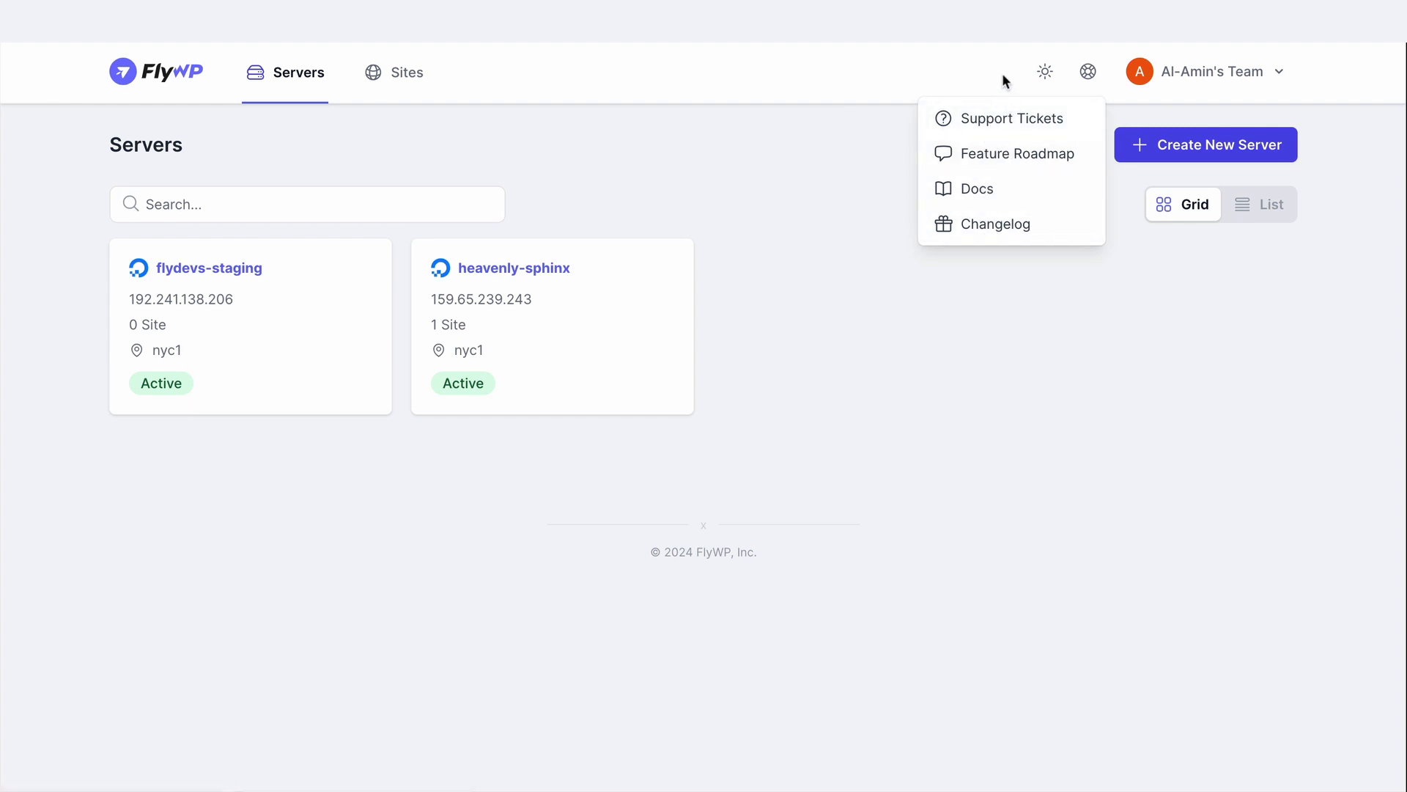
{"action": "left_click", "coordinate": [1083, 74]}
Open the current team's member list and view the roles offered when adding a new member, without inviting anyone
{"action": "left_click", "coordinate": [1181, 71]}
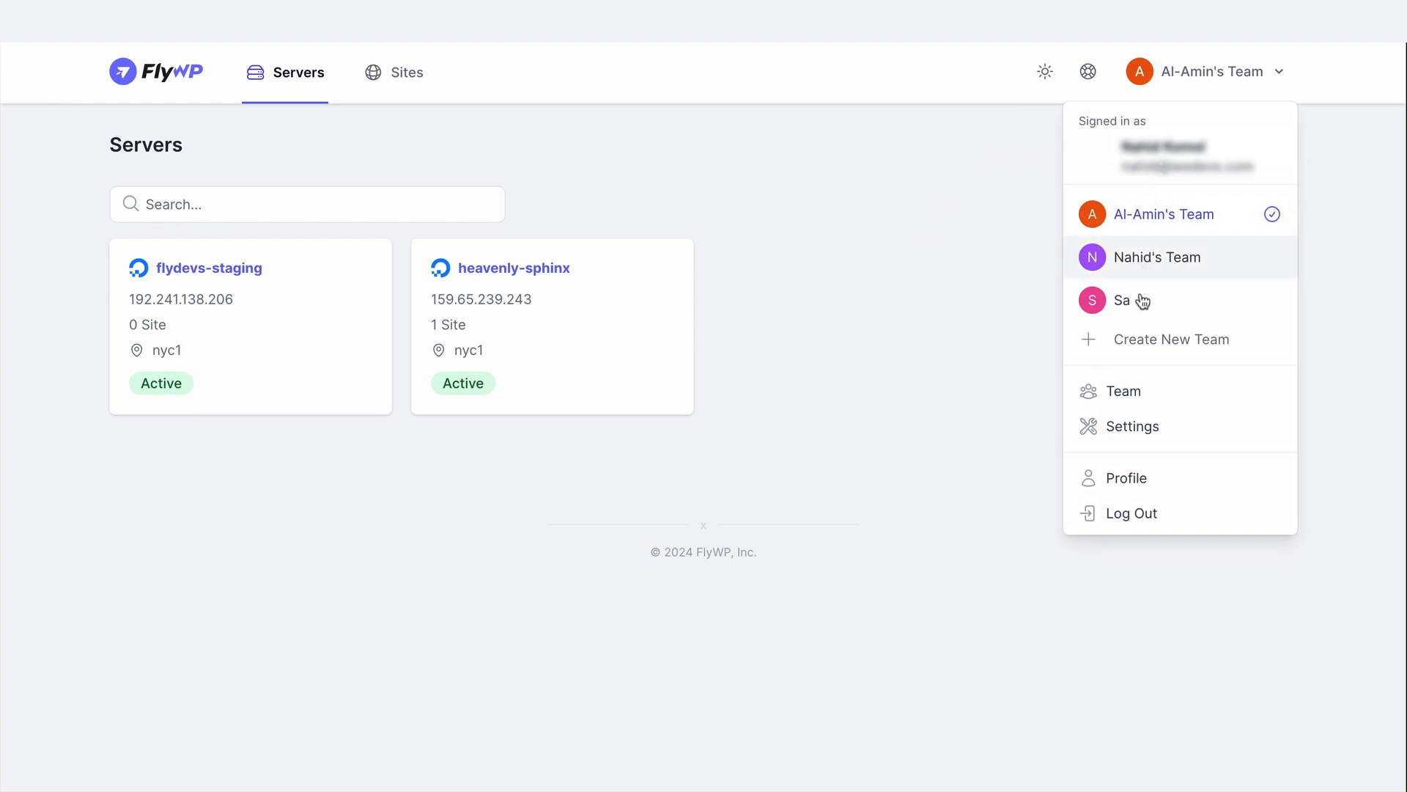
{"action": "left_click", "coordinate": [1132, 390]}
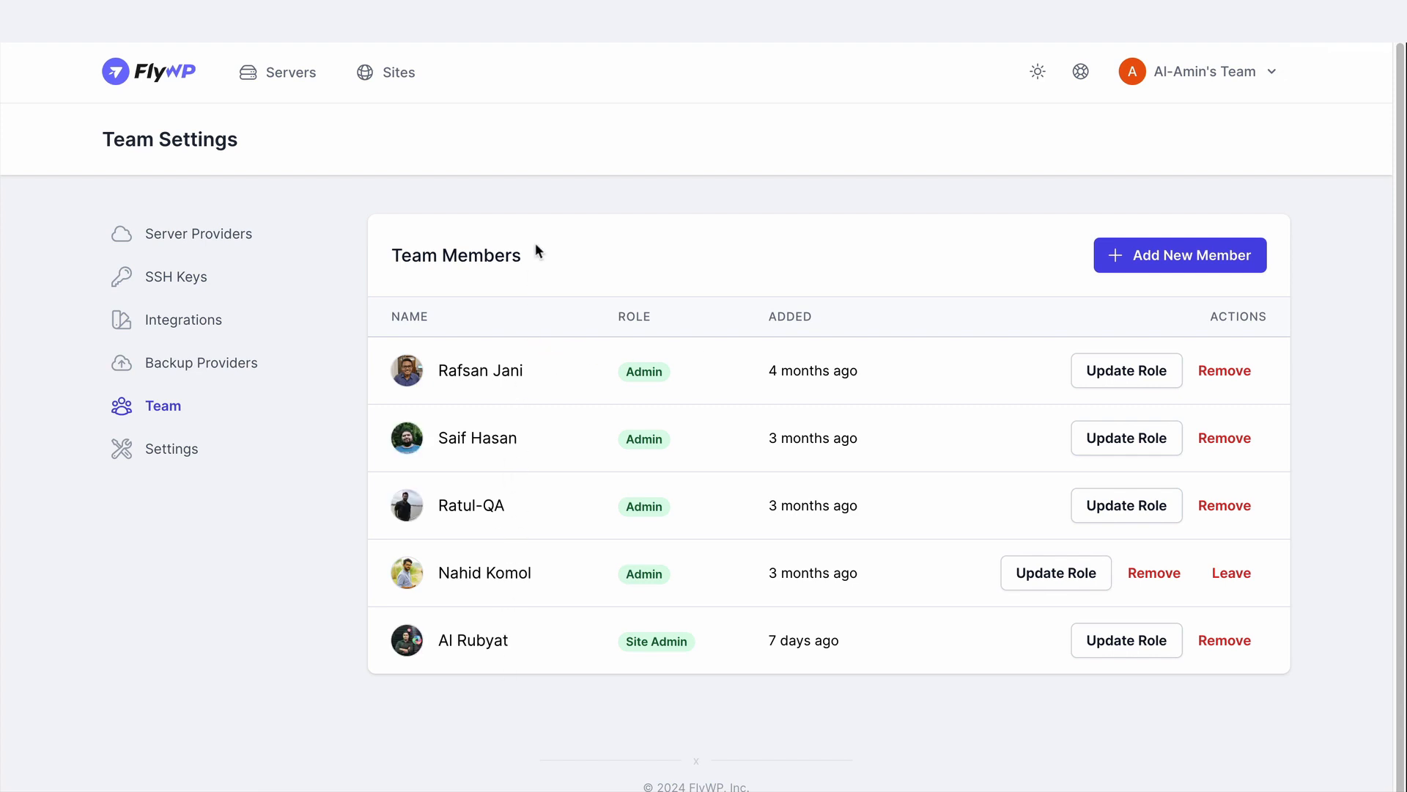
{"action": "left_click", "coordinate": [1173, 252]}
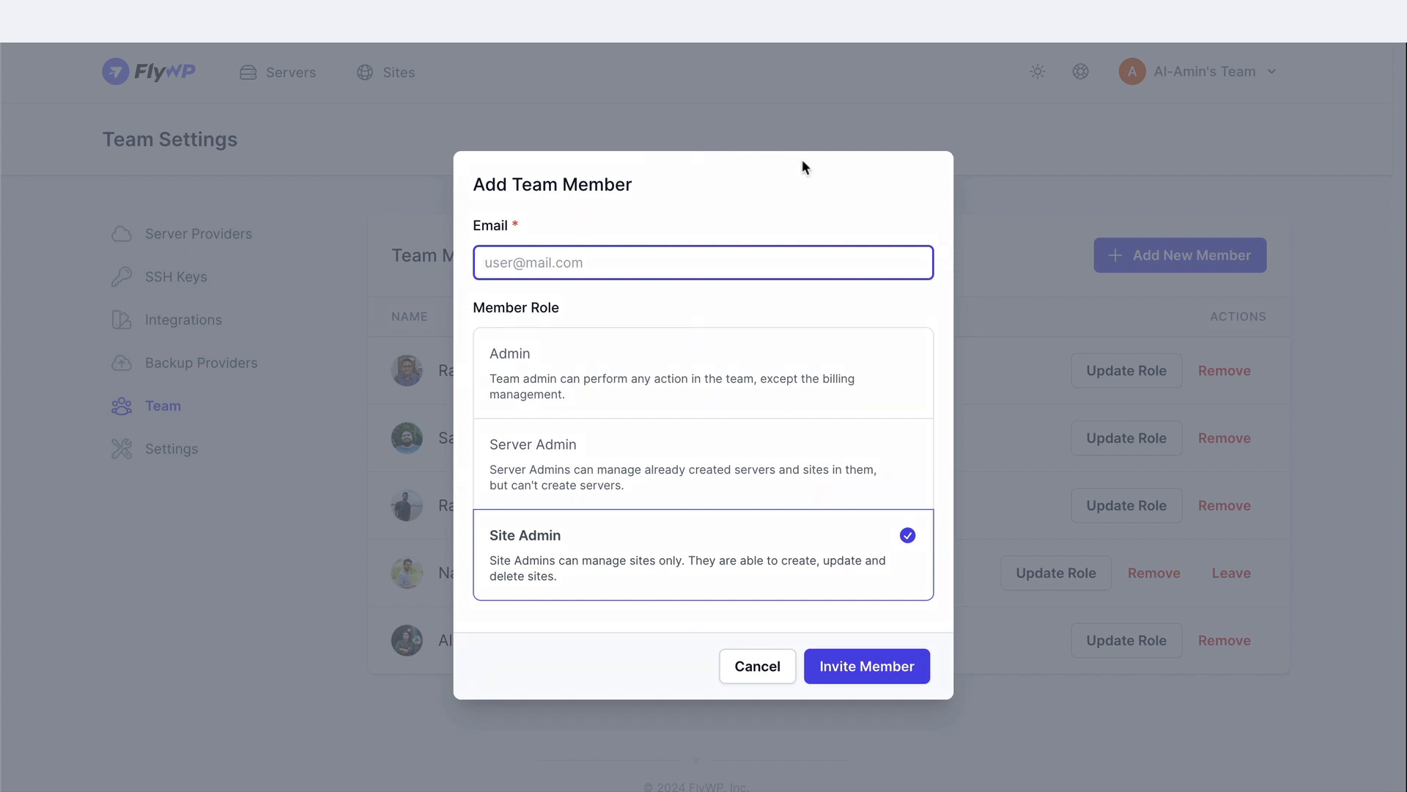
{"action": "left_click", "coordinate": [1072, 192]}
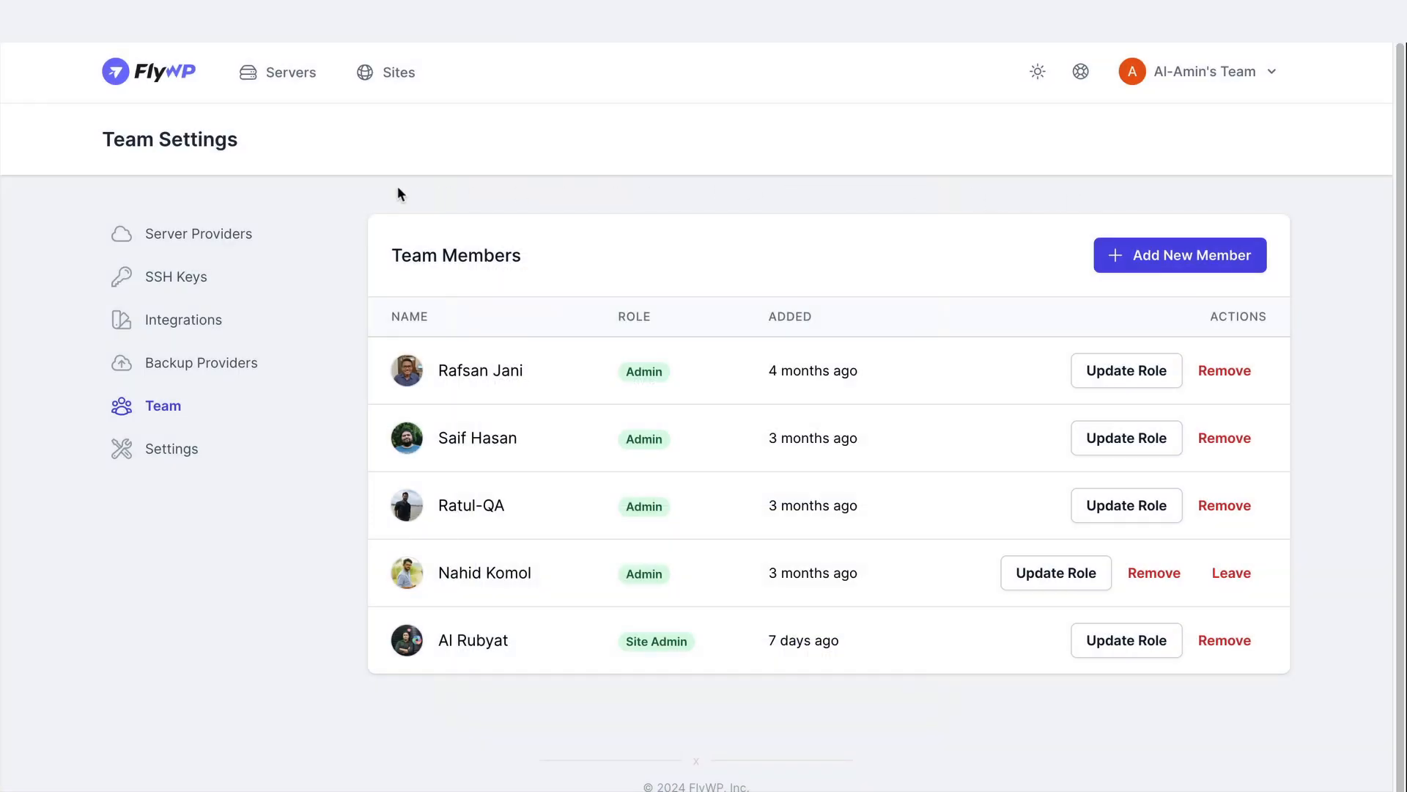
Review the team's general settings, backup providers, integrations, SSH keys and server providers
{"action": "left_click", "coordinate": [165, 449]}
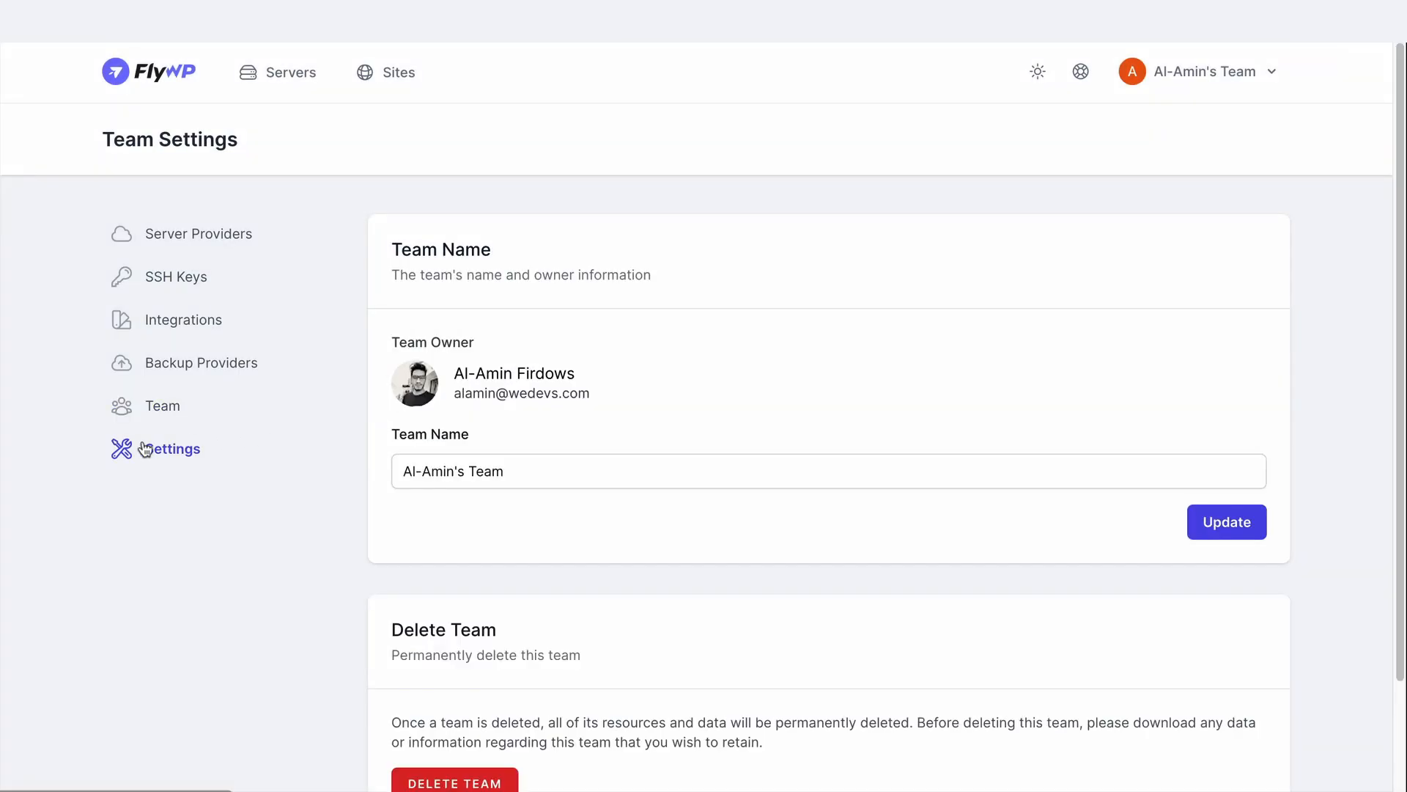
{"action": "left_click", "coordinate": [145, 363]}
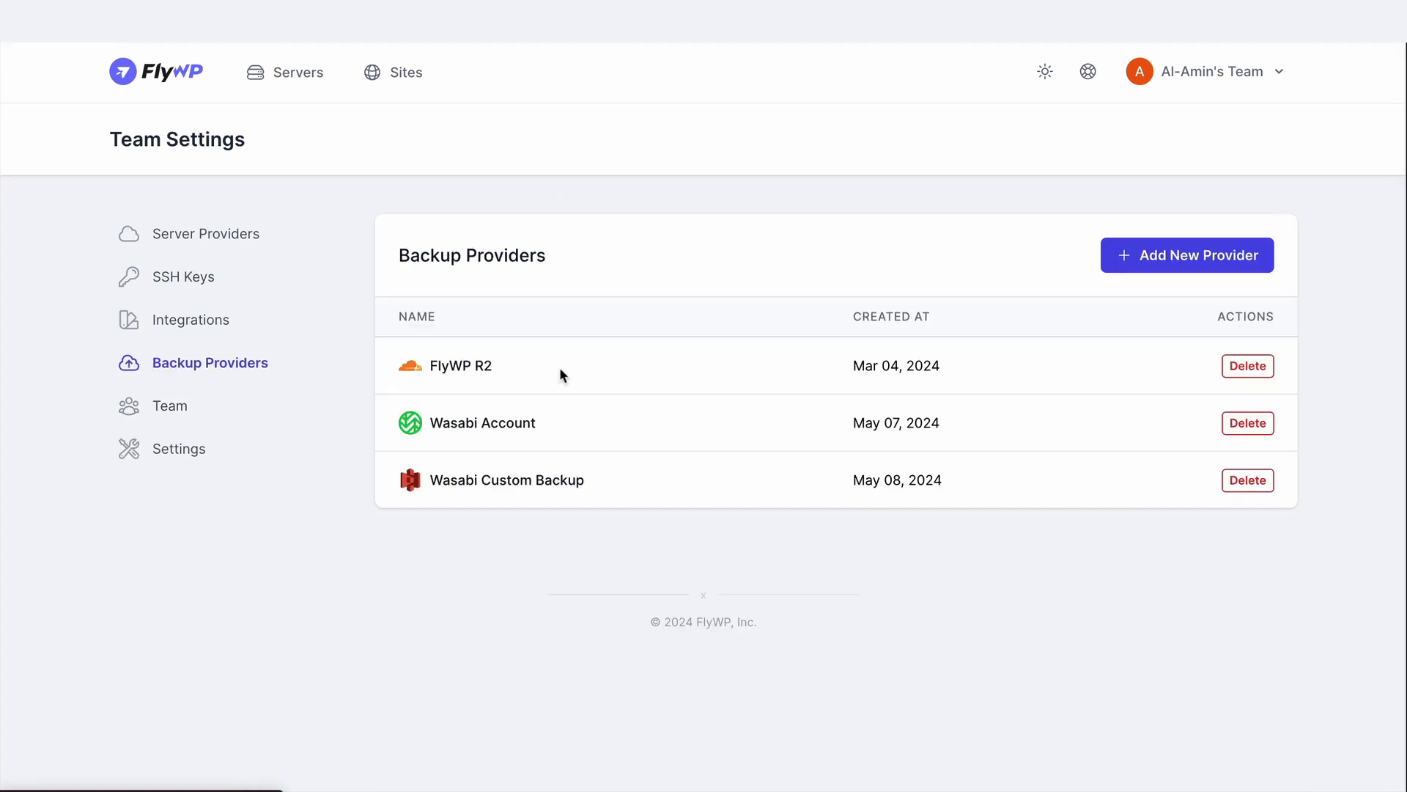
{"action": "left_click", "coordinate": [186, 321]}
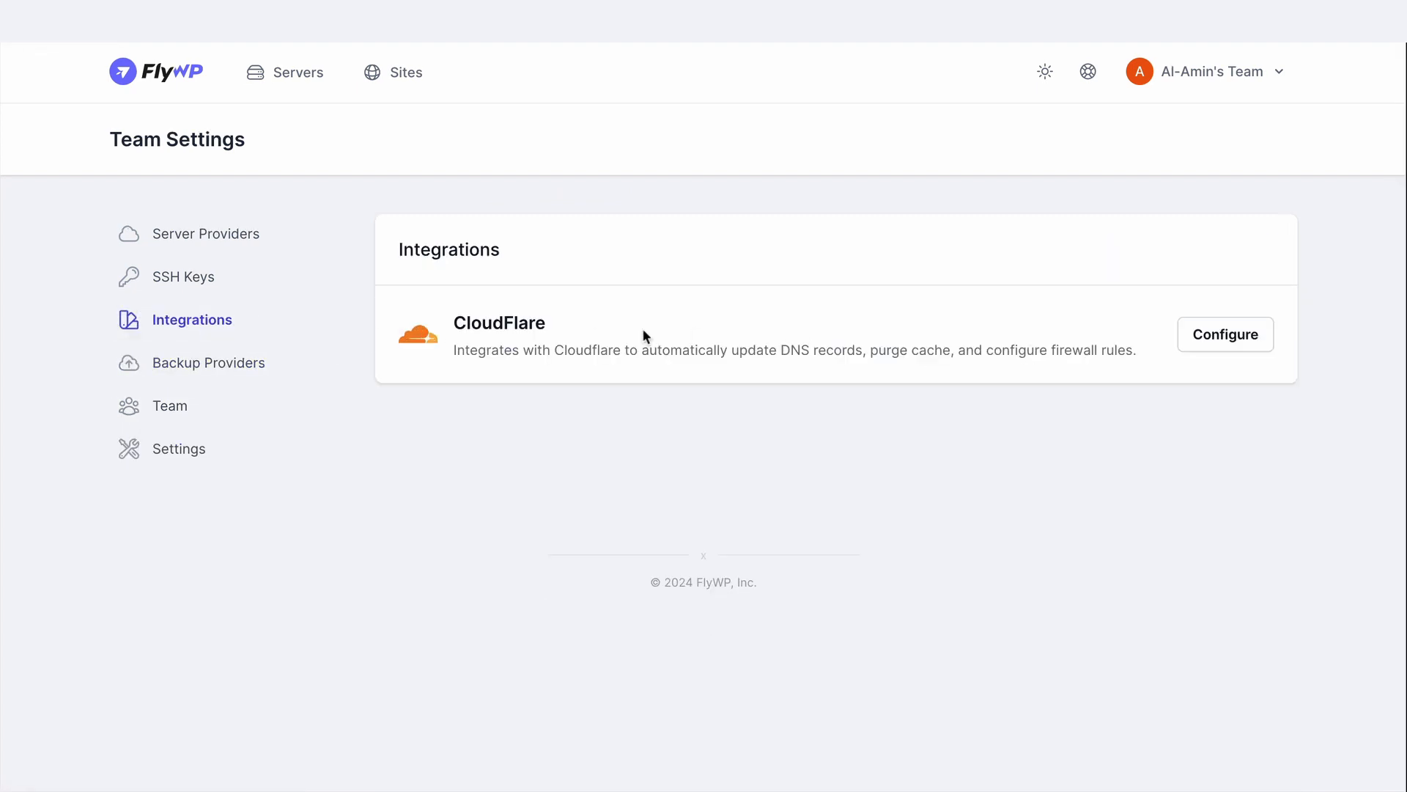
{"action": "left_click", "coordinate": [173, 283]}
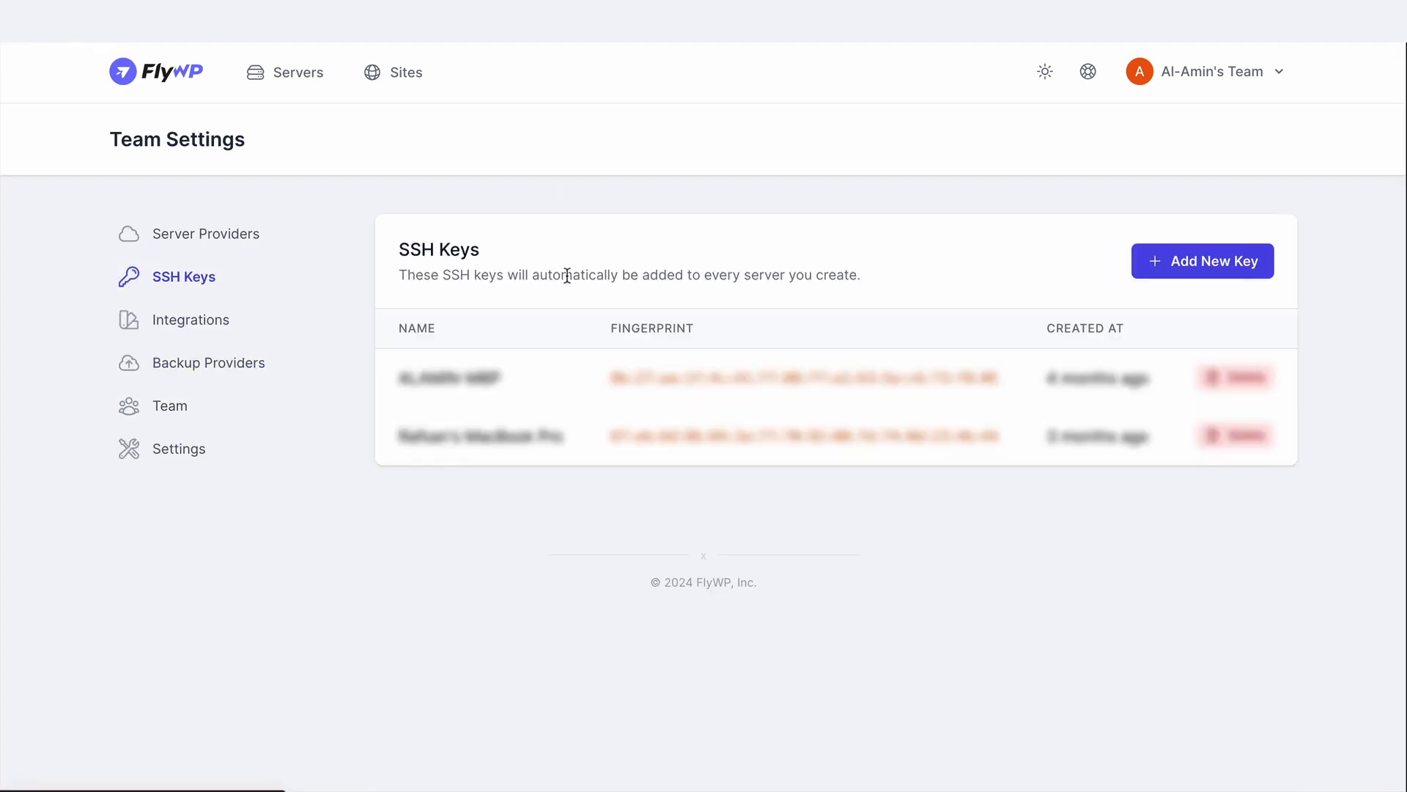
{"action": "left_click", "coordinate": [204, 235]}
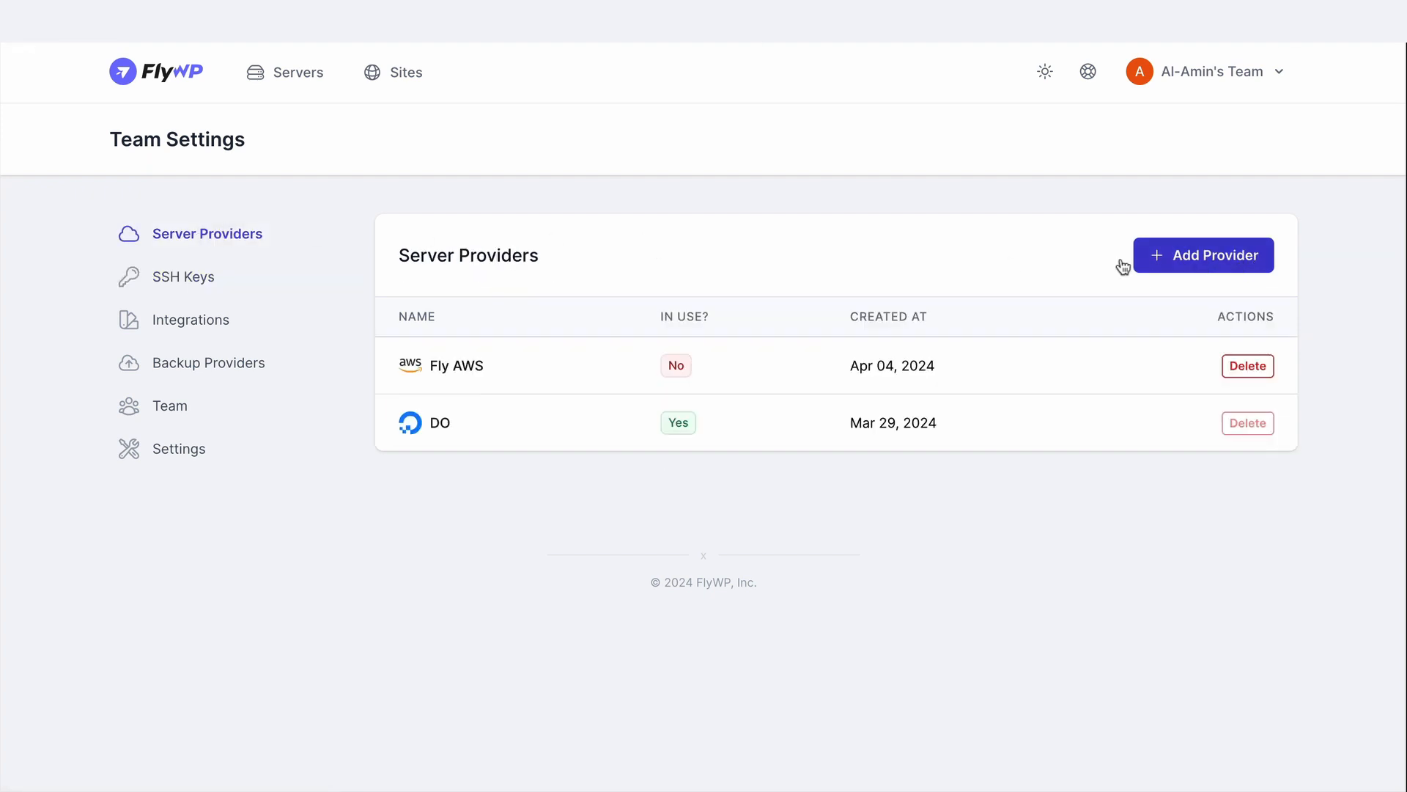
Start creating a new server with DigitalOcean as the provider, using the DO account
{"action": "left_click", "coordinate": [294, 82]}
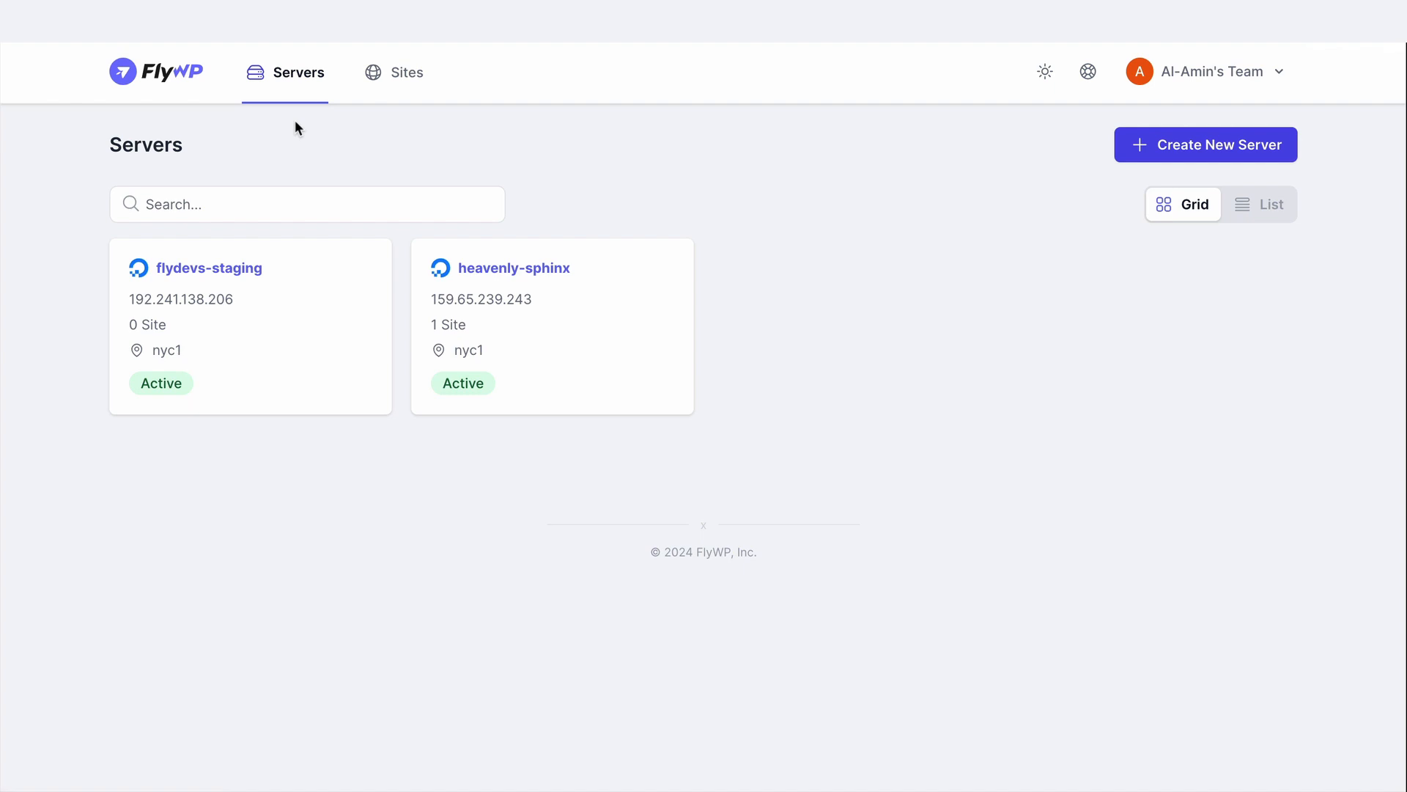
{"action": "left_click", "coordinate": [1212, 156]}
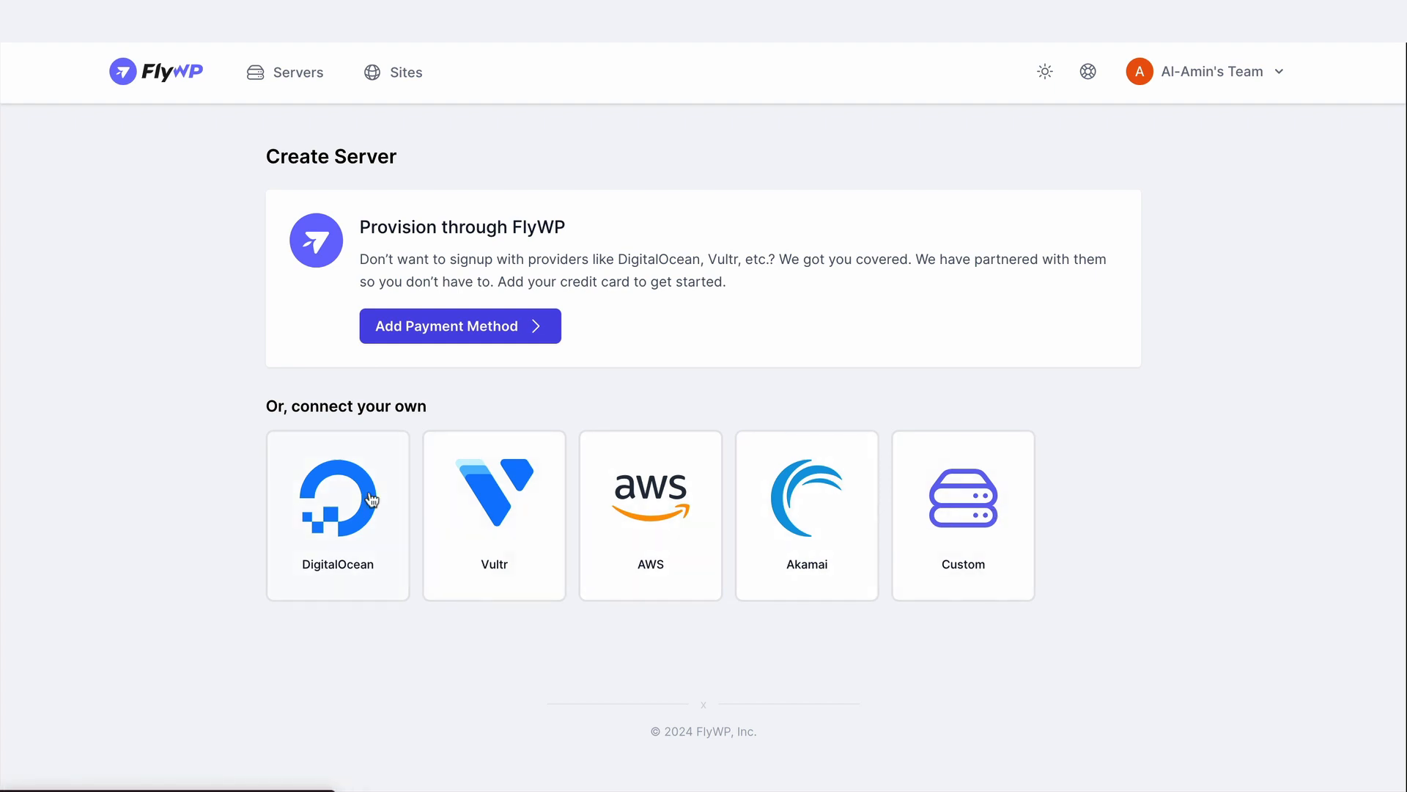
{"action": "left_click", "coordinate": [336, 492]}
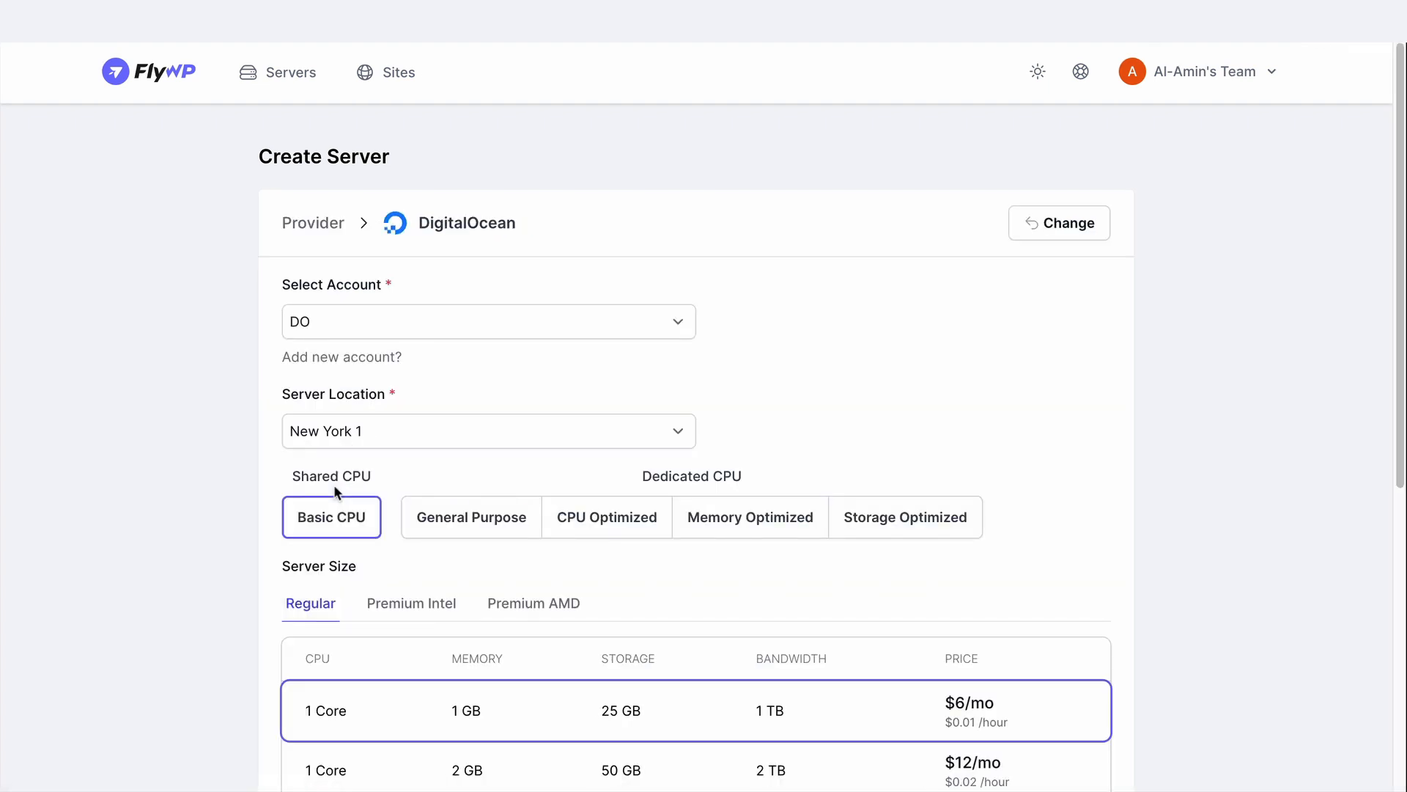
{"action": "left_click", "coordinate": [351, 321]}
{"action": "left_click", "coordinate": [352, 321]}
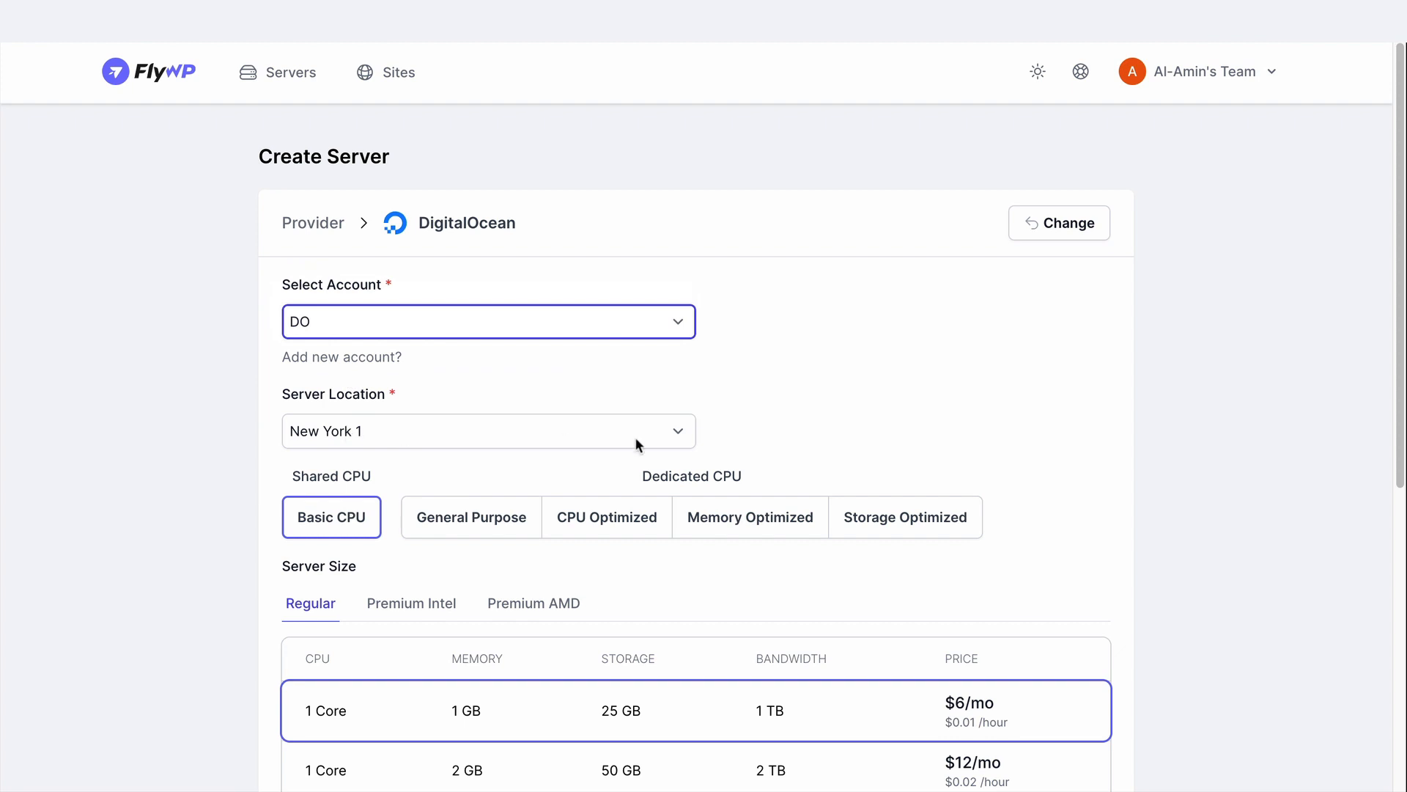
Compare server sizes across the dedicated CPU types and the Premium Intel and Premium AMD tiers, ending on Basic CPU with Regular
{"action": "scroll", "coordinate": [851, 437], "scroll_direction": "down", "scroll_amount": 3}
{"action": "left_click", "coordinate": [460, 273]}
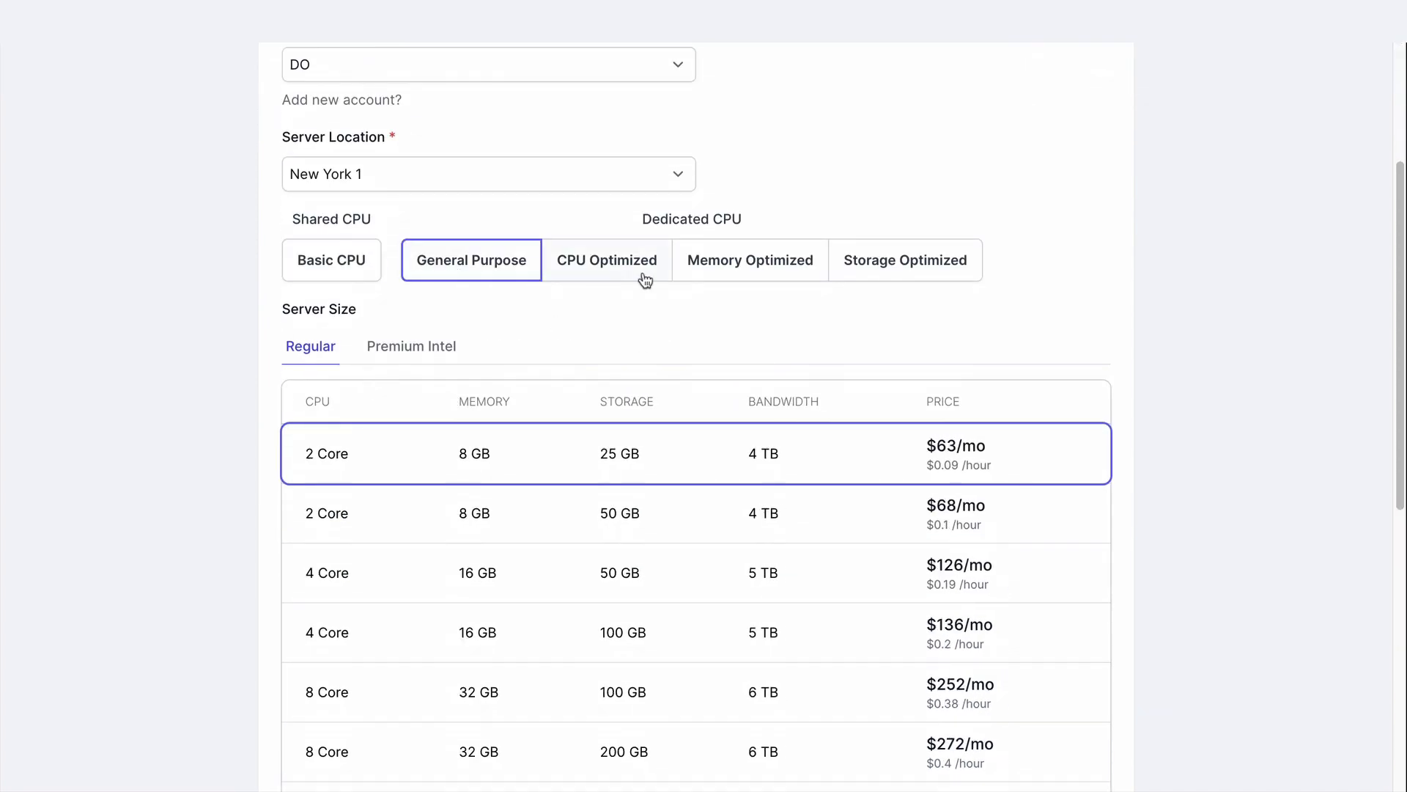
{"action": "left_click", "coordinate": [645, 280]}
{"action": "left_click", "coordinate": [788, 276]}
{"action": "left_click", "coordinate": [918, 272]}
{"action": "left_click", "coordinate": [344, 262]}
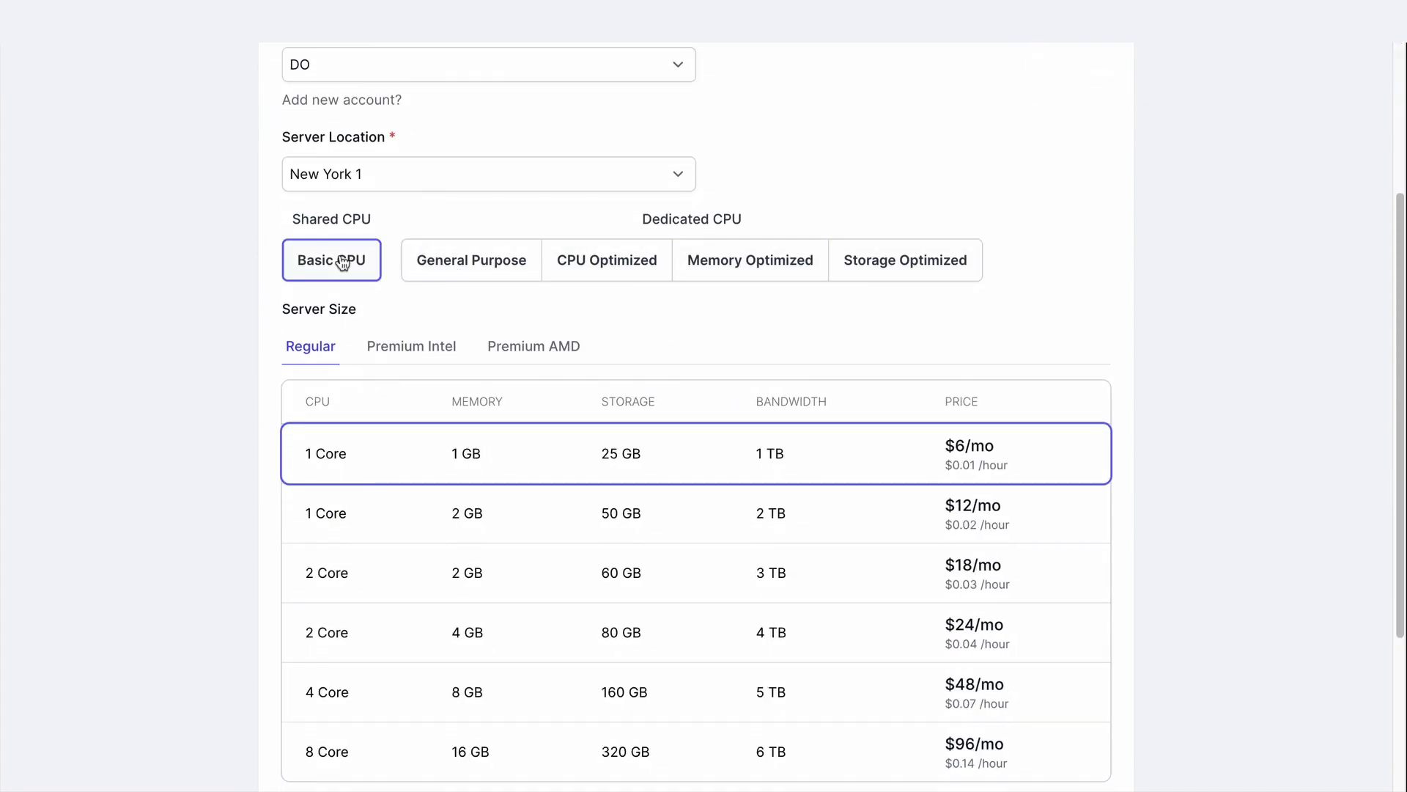
{"action": "left_click", "coordinate": [402, 346]}
{"action": "left_click", "coordinate": [539, 346]}
{"action": "left_click", "coordinate": [315, 345]}
Launch the server with the 1 Core, 1 GB, $6/mo size and the suggested hostname, and follow its provisioning progress
{"action": "scroll", "coordinate": [324, 343], "scroll_direction": "down", "scroll_amount": 3}
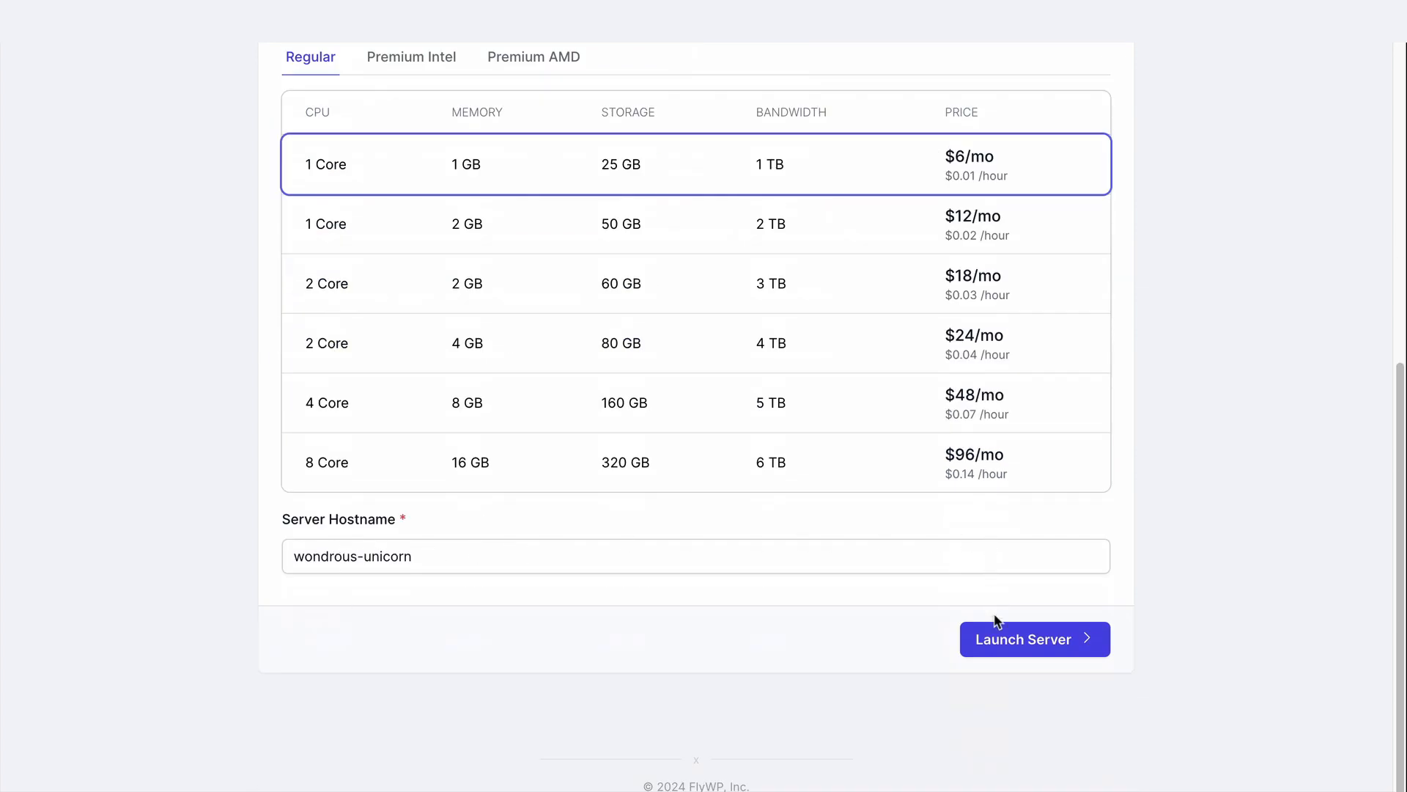
{"action": "left_click", "coordinate": [998, 639]}
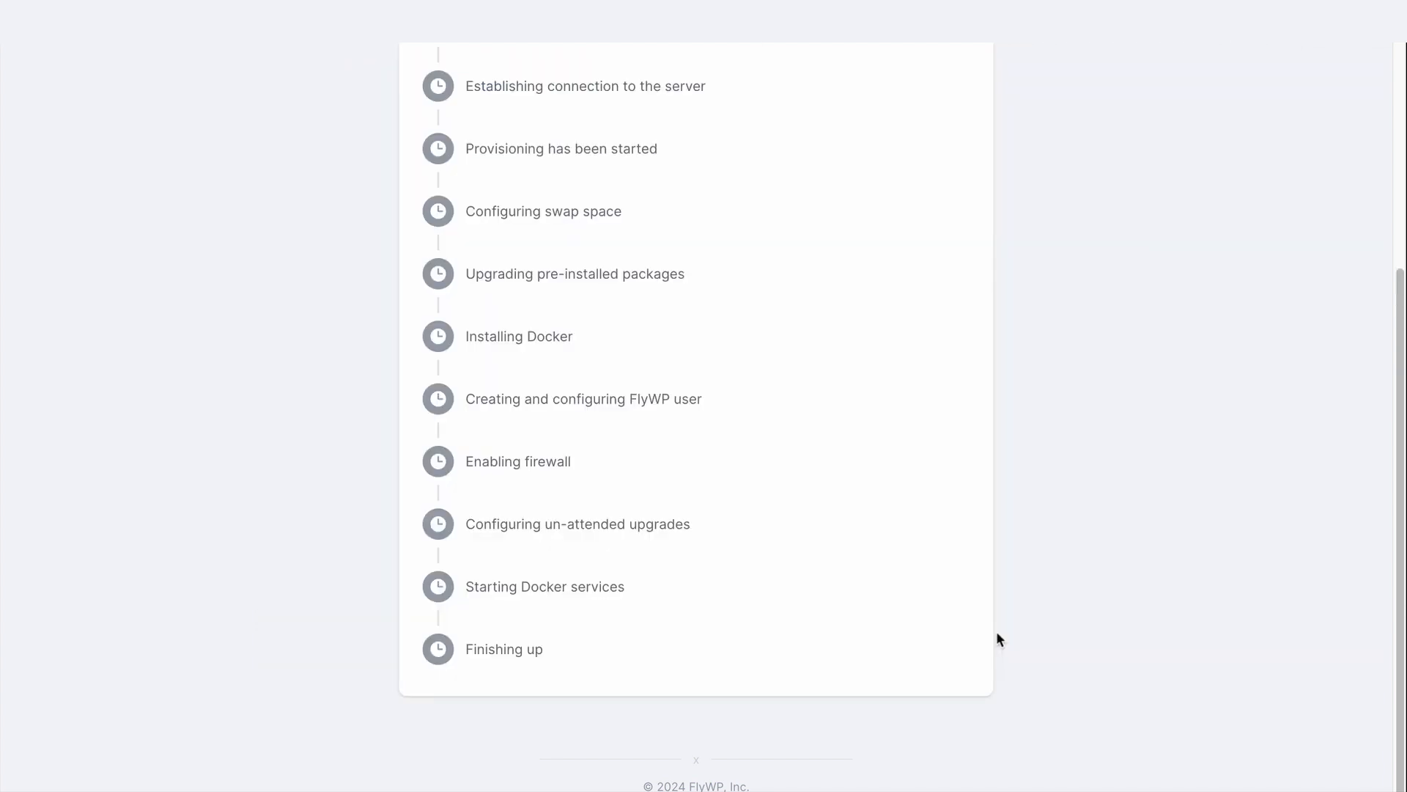
{"action": "scroll", "coordinate": [997, 633], "scroll_direction": "up", "scroll_amount": 4}
{"action": "scroll", "coordinate": [484, 395], "scroll_direction": "down", "scroll_amount": 5}
{"action": "scroll", "coordinate": [493, 607], "scroll_direction": "up", "scroll_amount": 5}
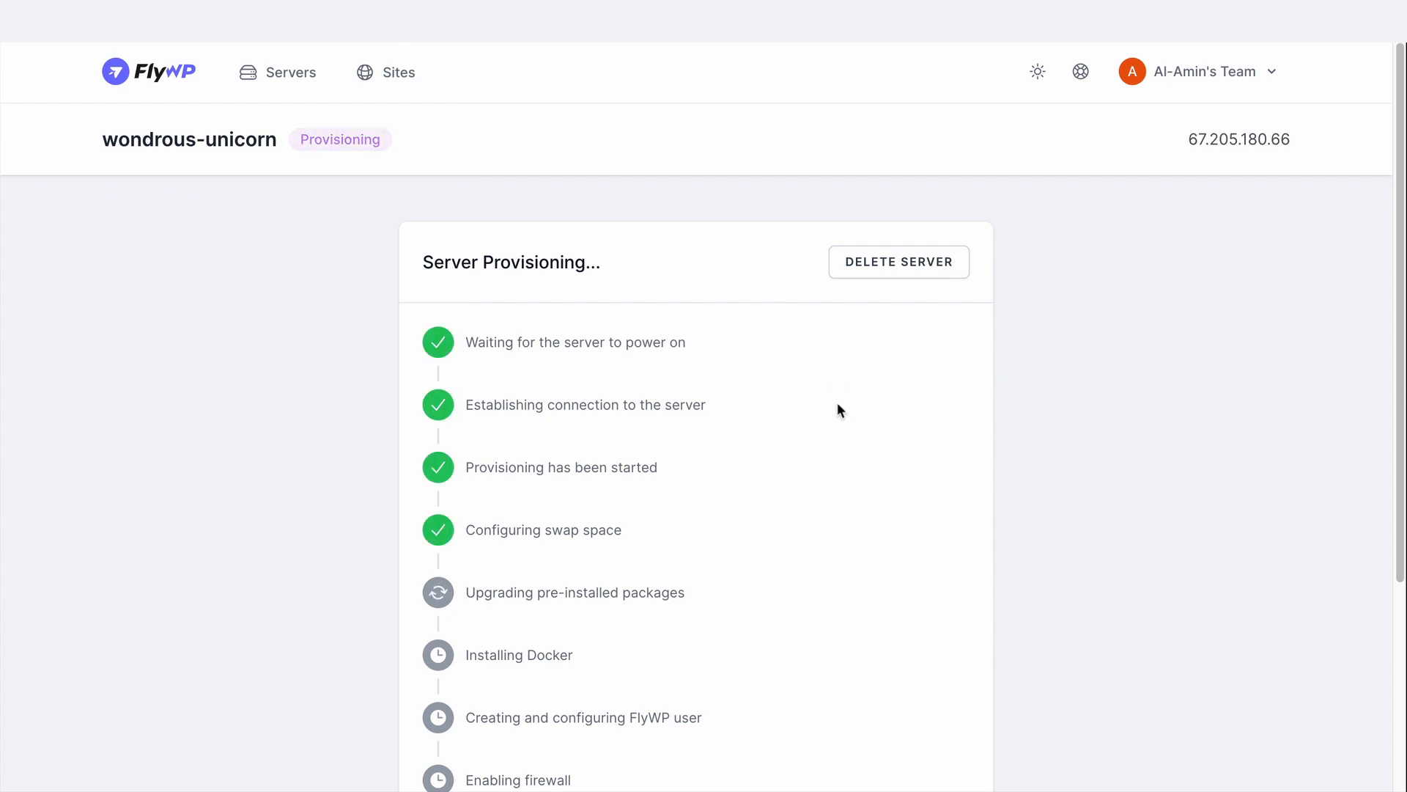
{"action": "scroll", "coordinate": [837, 402], "scroll_direction": "down", "scroll_amount": 1}
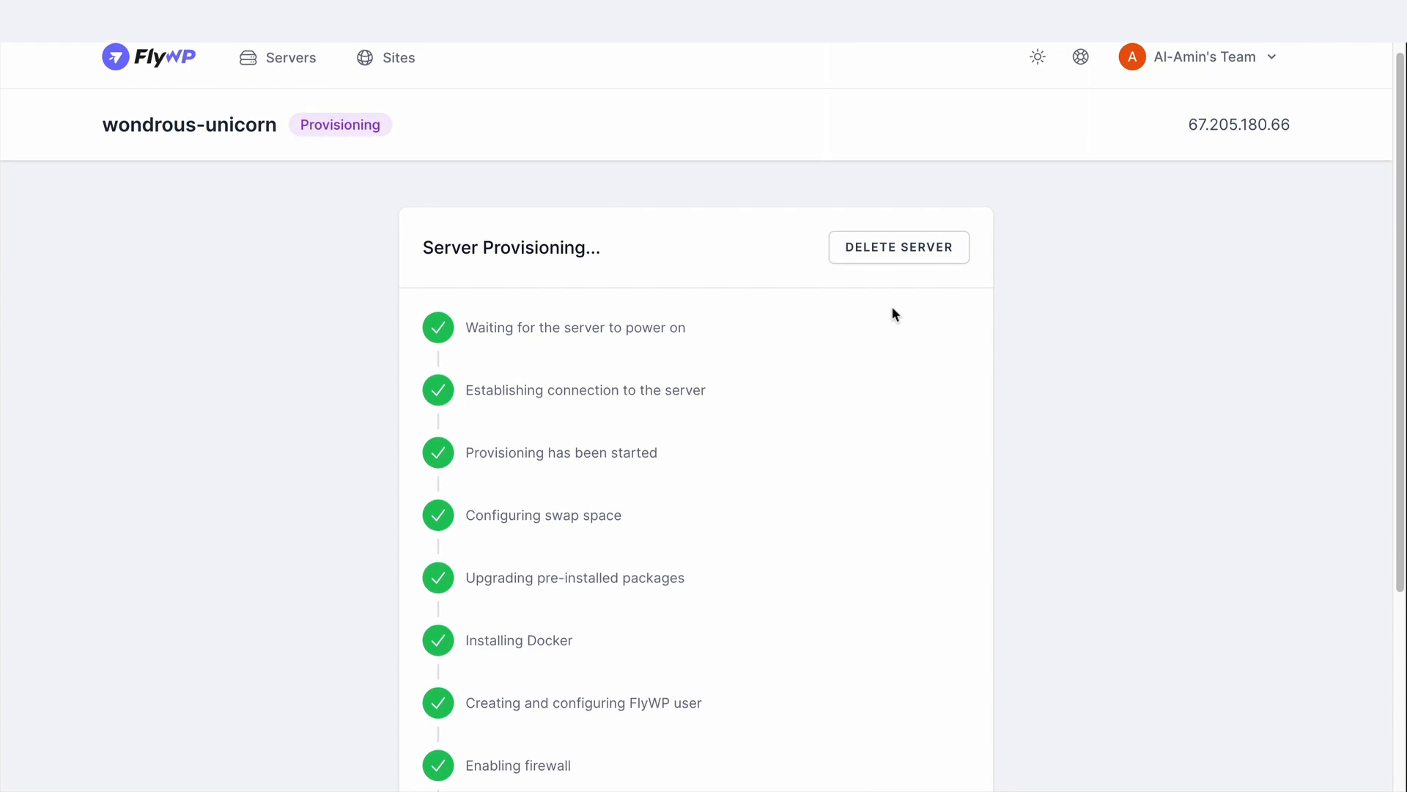
{"action": "scroll", "coordinate": [892, 314], "scroll_direction": "down", "scroll_amount": 3}
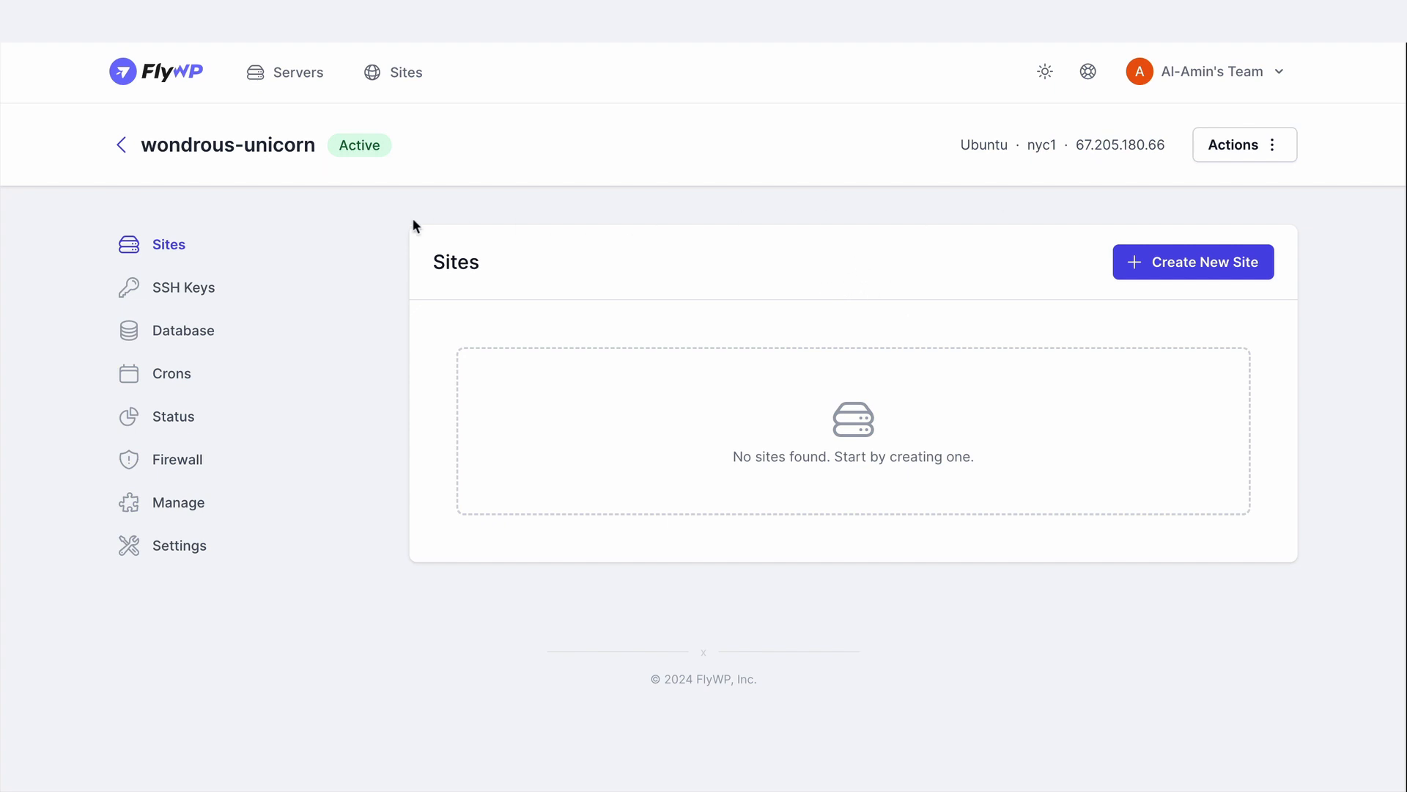
Review the new server's SSH keys, database access, cron jobs and resource status
{"action": "left_click", "coordinate": [147, 297]}
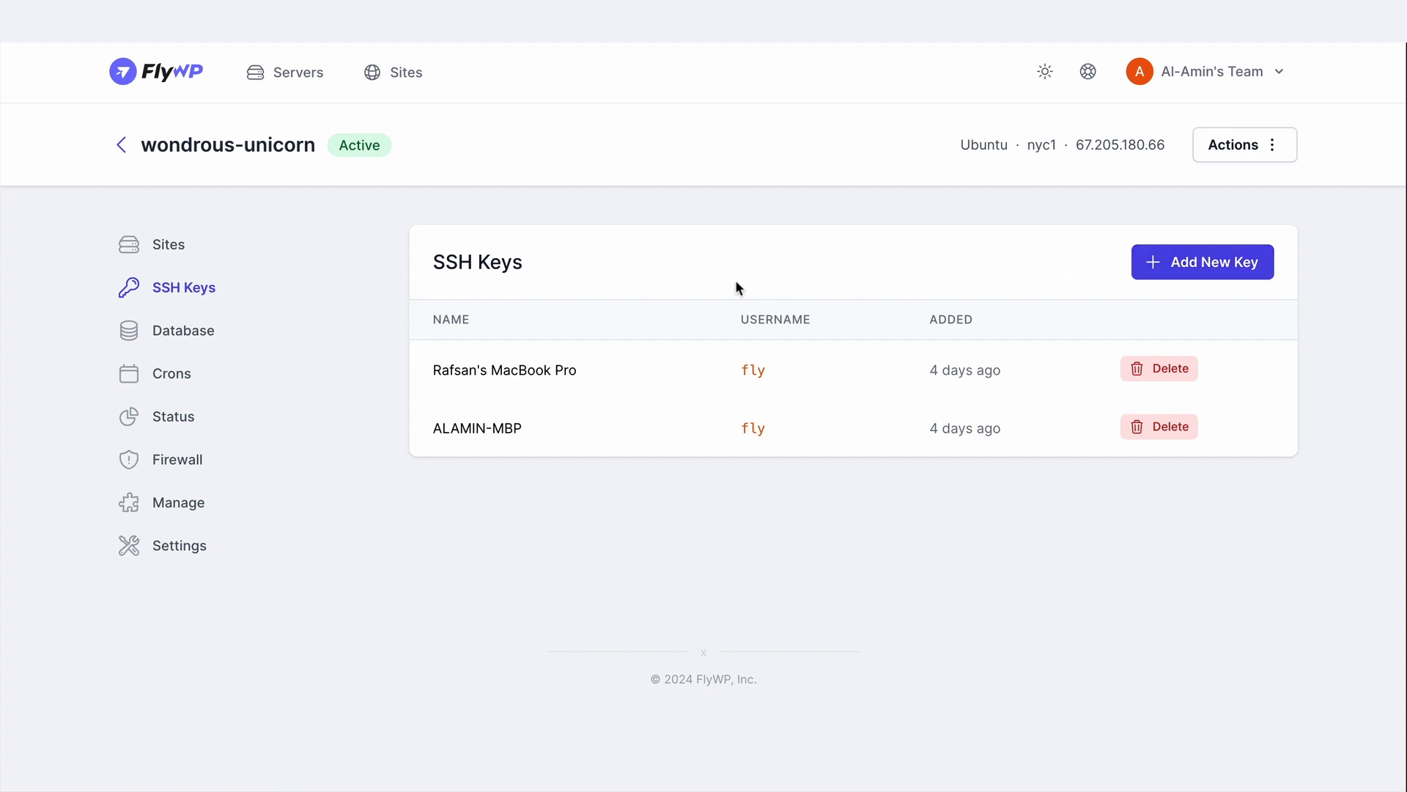
{"action": "left_click", "coordinate": [178, 329]}
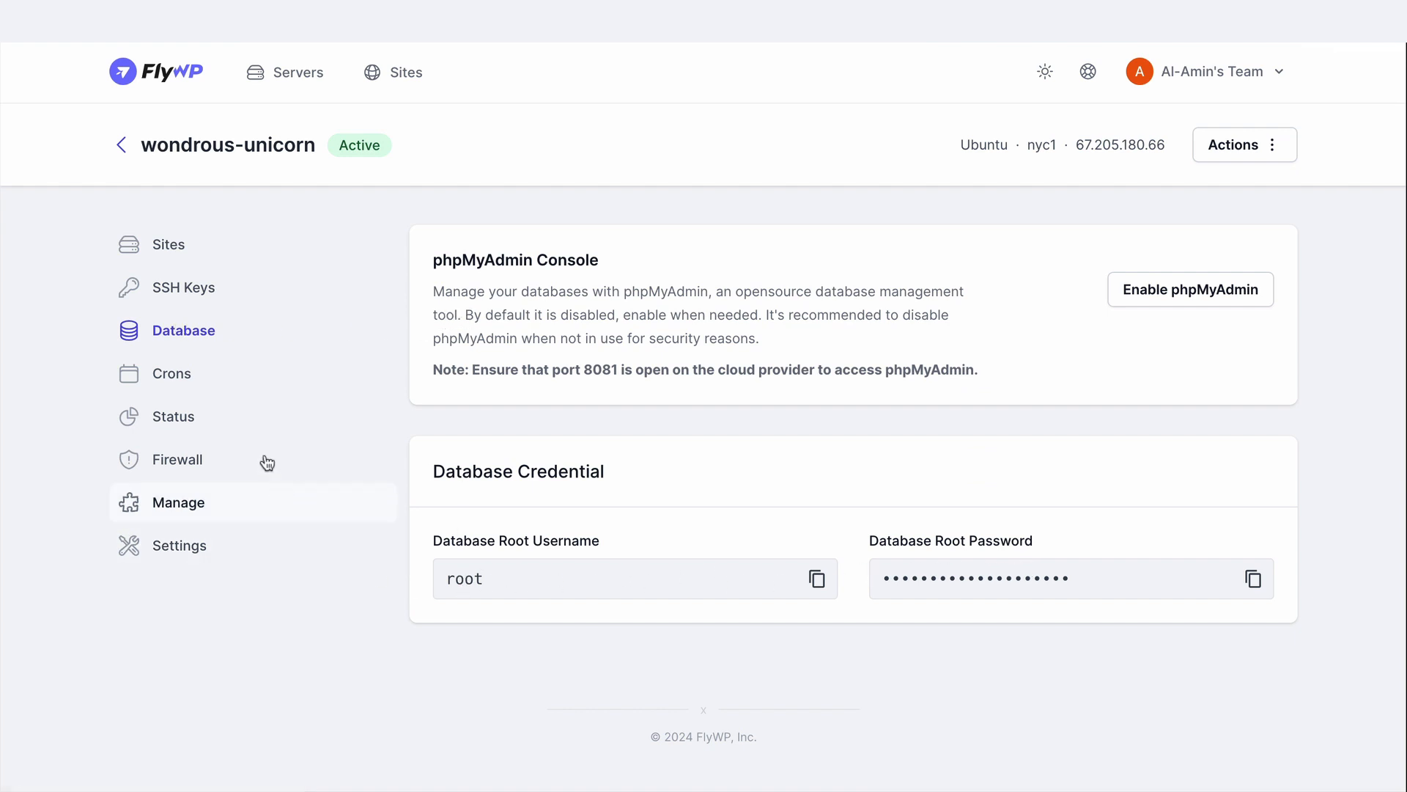
{"action": "left_click", "coordinate": [232, 392]}
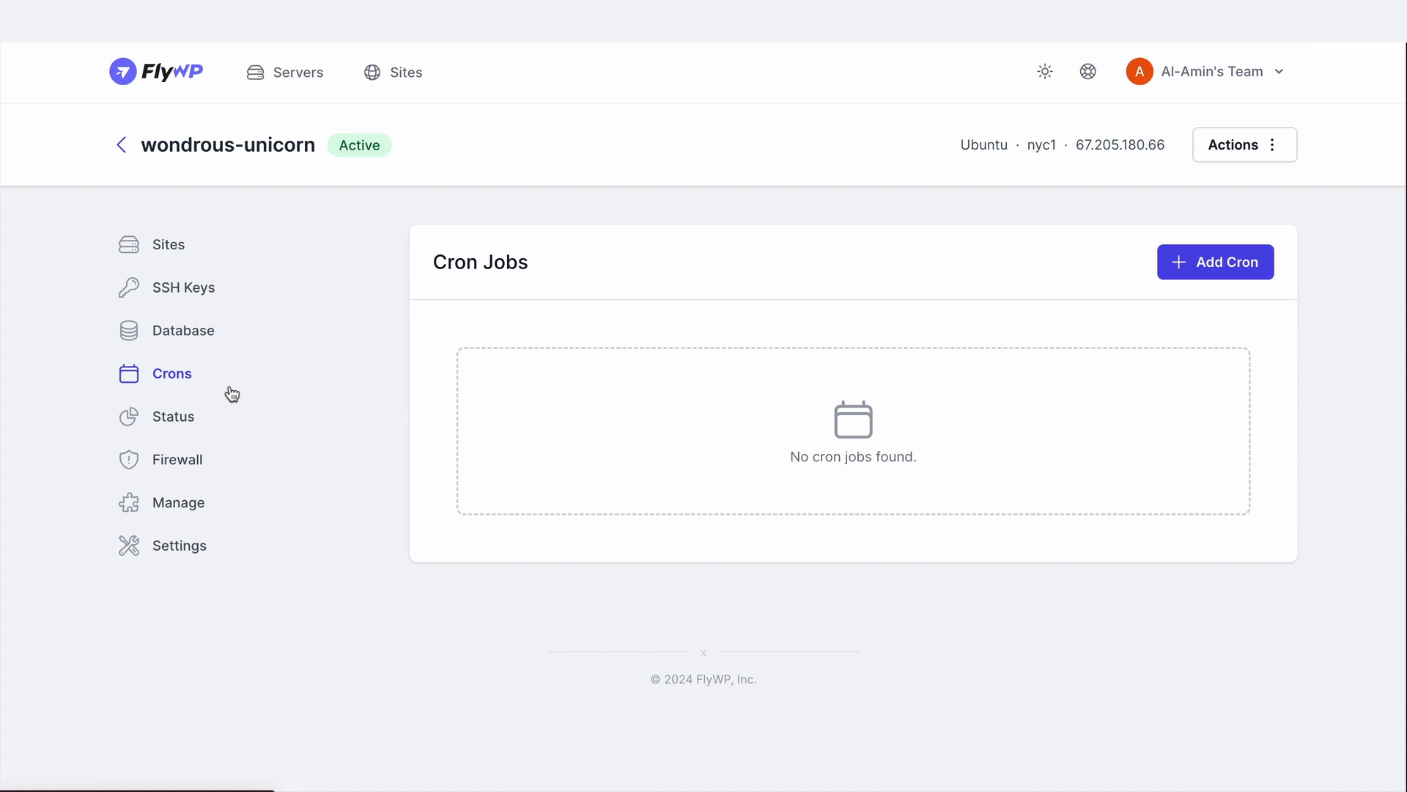
{"action": "left_click", "coordinate": [176, 413]}
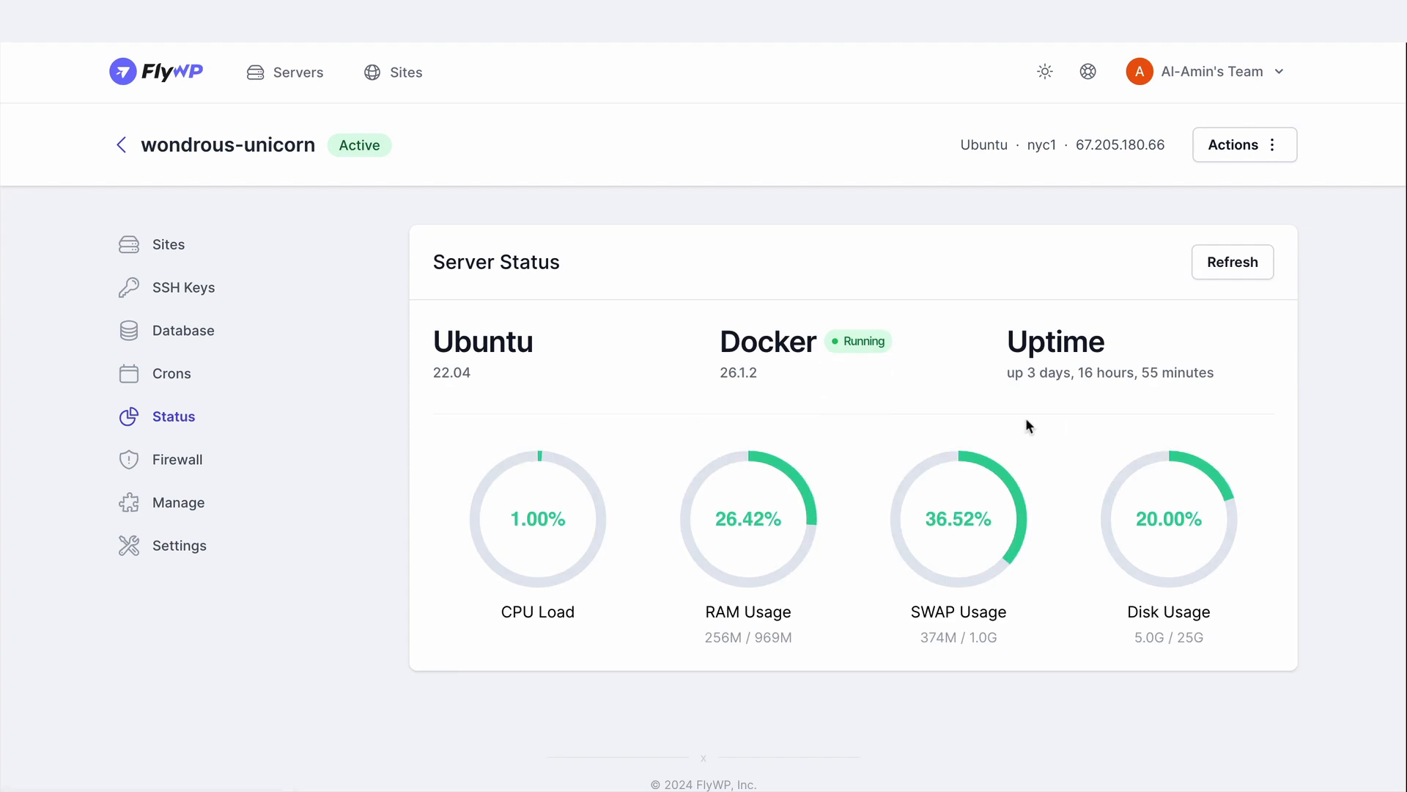
Review the server's firewall rules, its managed services and the SSH / SFTP information
{"action": "left_click", "coordinate": [164, 461]}
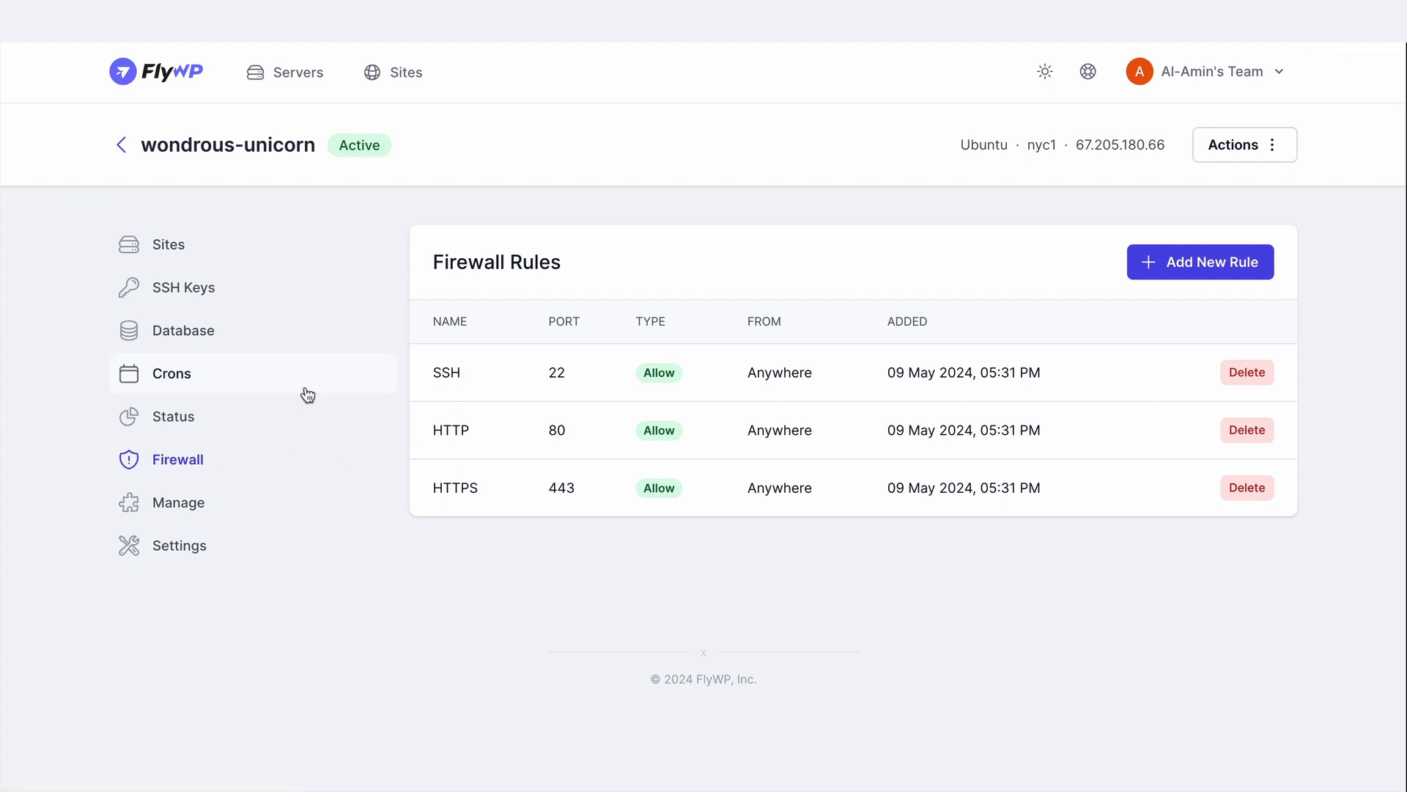
{"action": "left_click", "coordinate": [177, 506]}
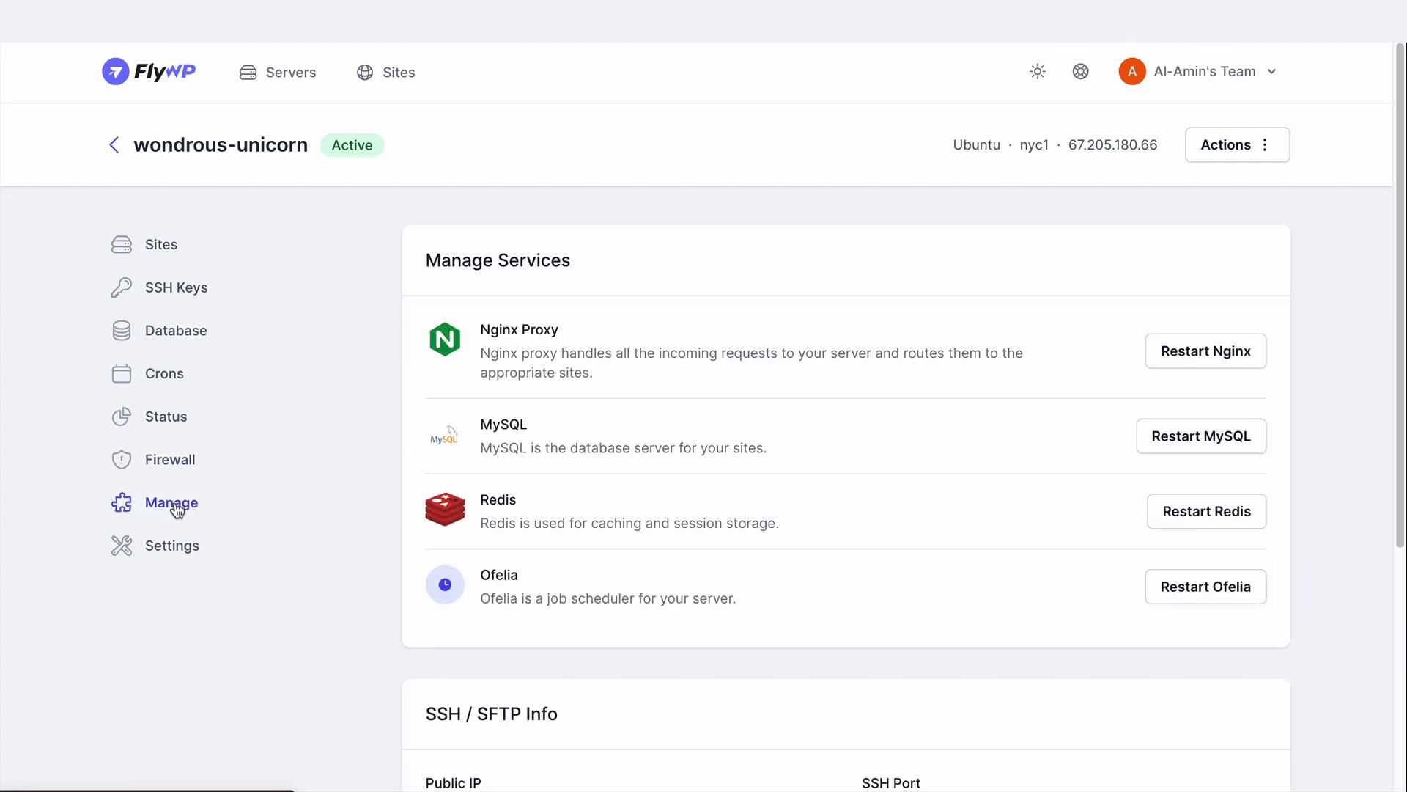
{"action": "scroll", "coordinate": [920, 465], "scroll_direction": "down", "scroll_amount": 2}
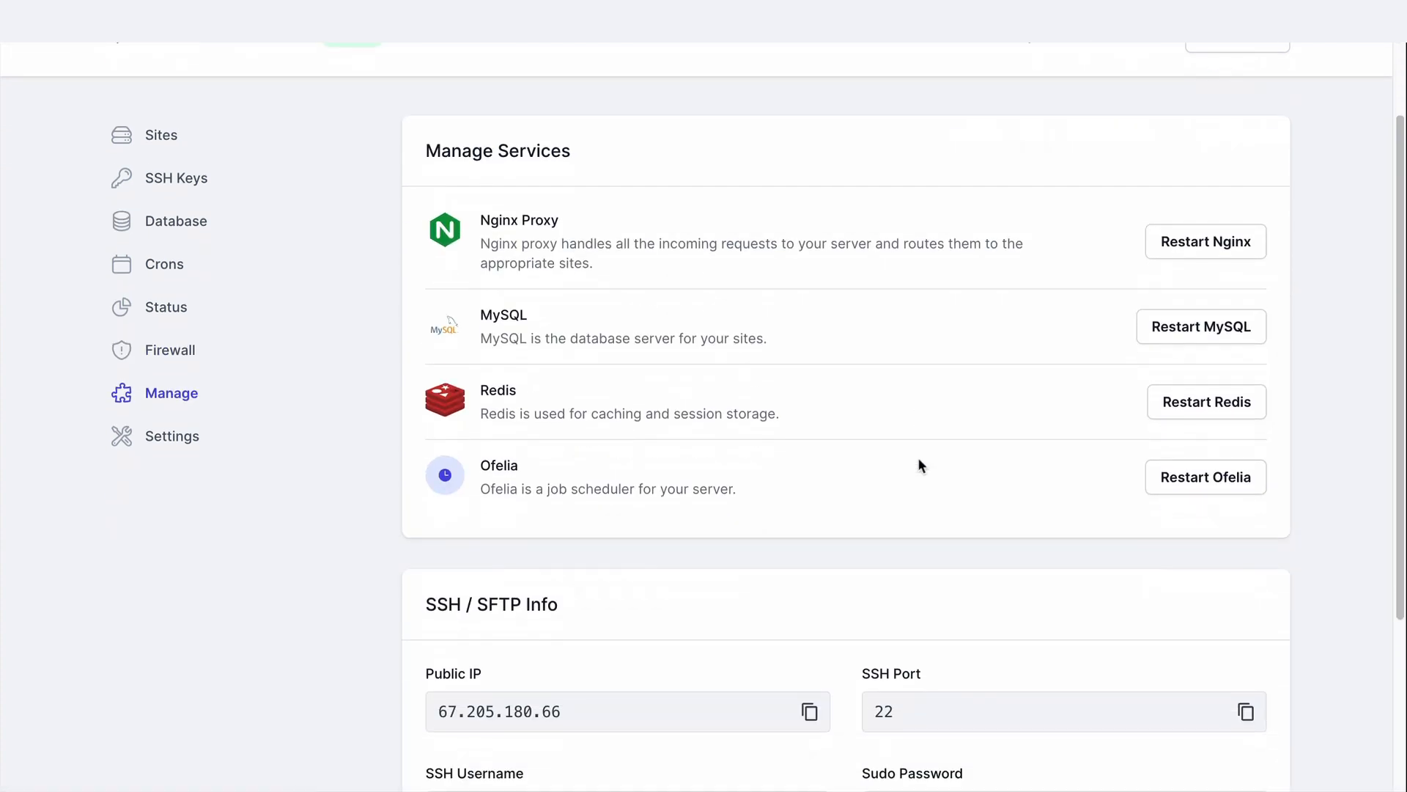
{"action": "scroll", "coordinate": [921, 465], "scroll_direction": "down", "scroll_amount": 4}
{"action": "scroll", "coordinate": [921, 464], "scroll_direction": "up", "scroll_amount": 6}
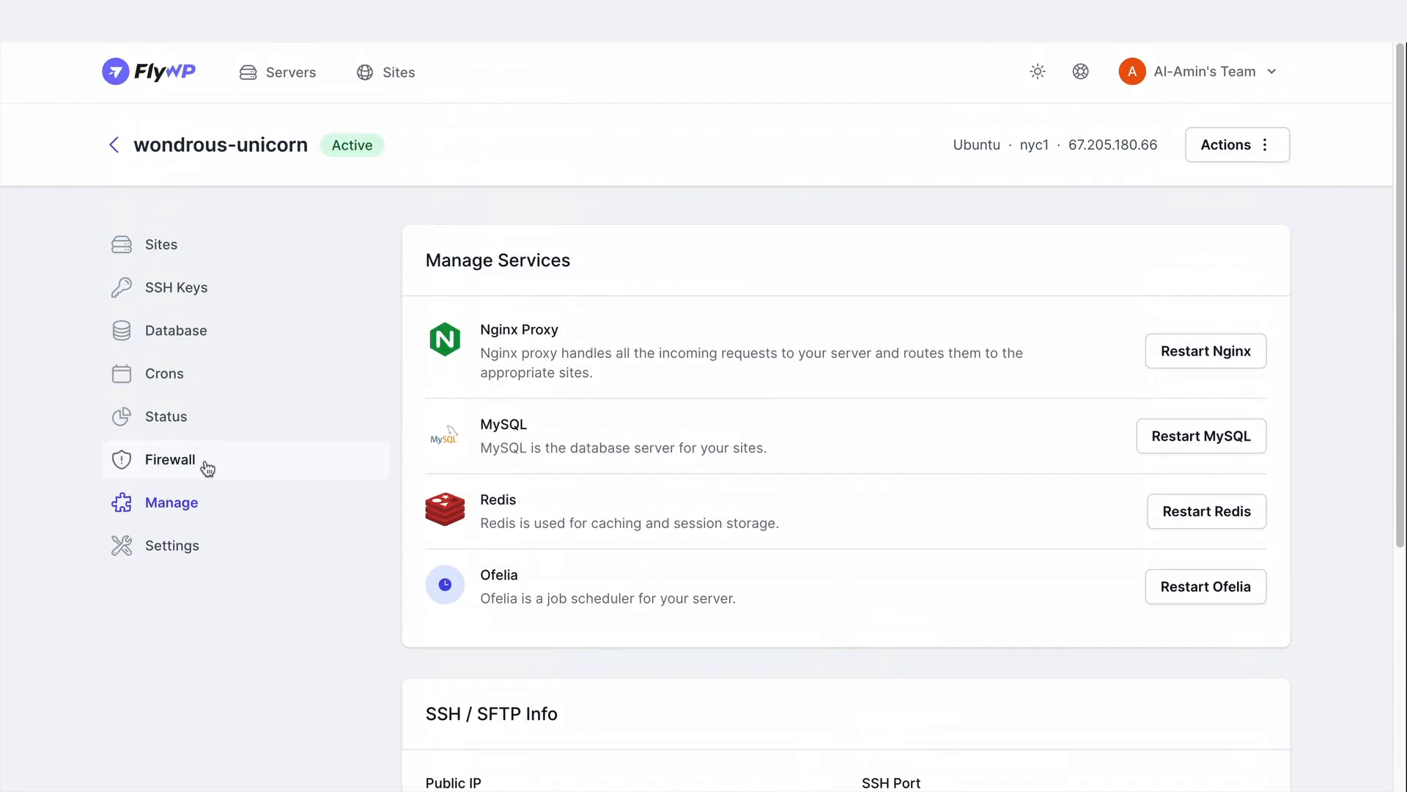
Review the server's settings, from its metadata to the maintenance window and the server deletion option
{"action": "left_click", "coordinate": [175, 542]}
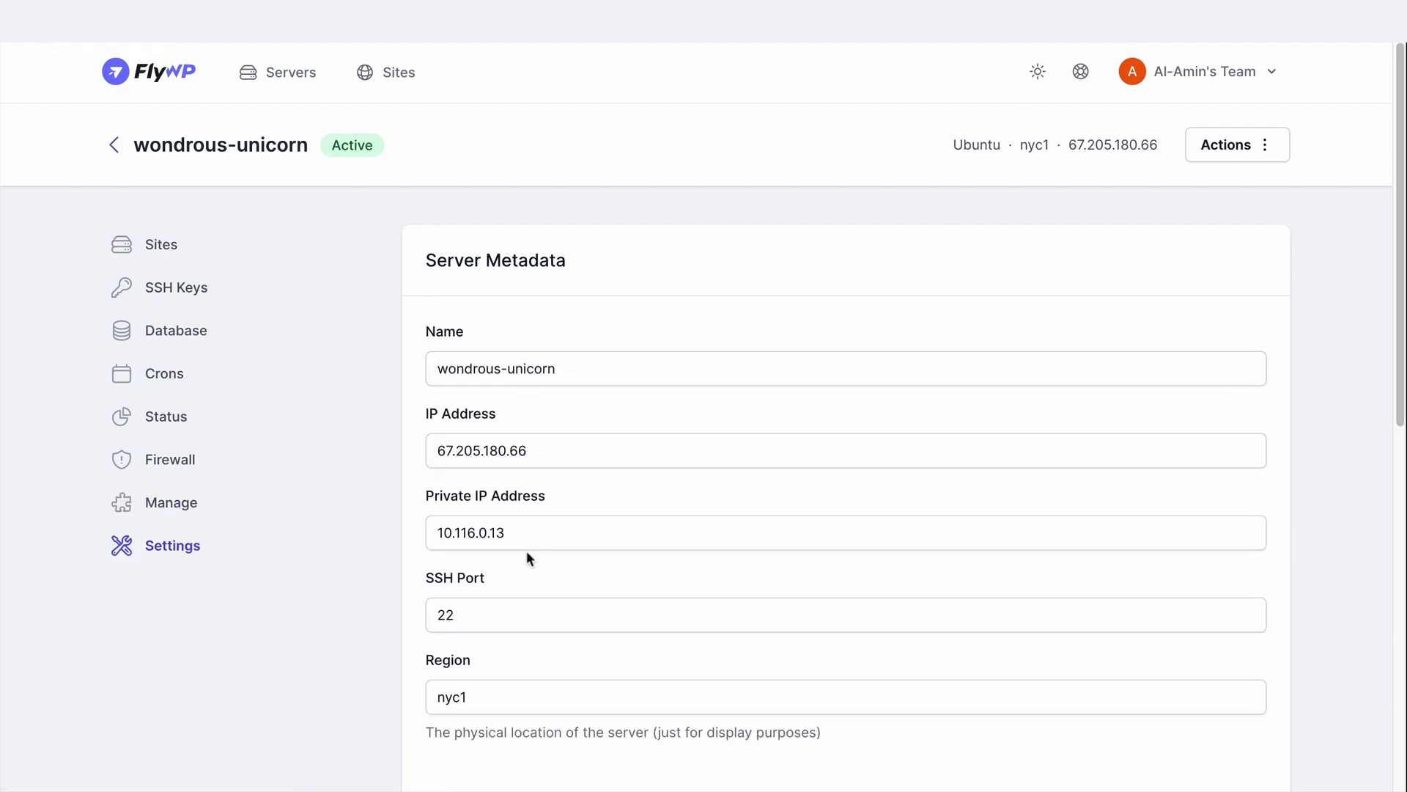
{"action": "scroll", "coordinate": [527, 551], "scroll_direction": "down", "scroll_amount": 8}
{"action": "scroll", "coordinate": [511, 534], "scroll_direction": "down", "scroll_amount": 3}
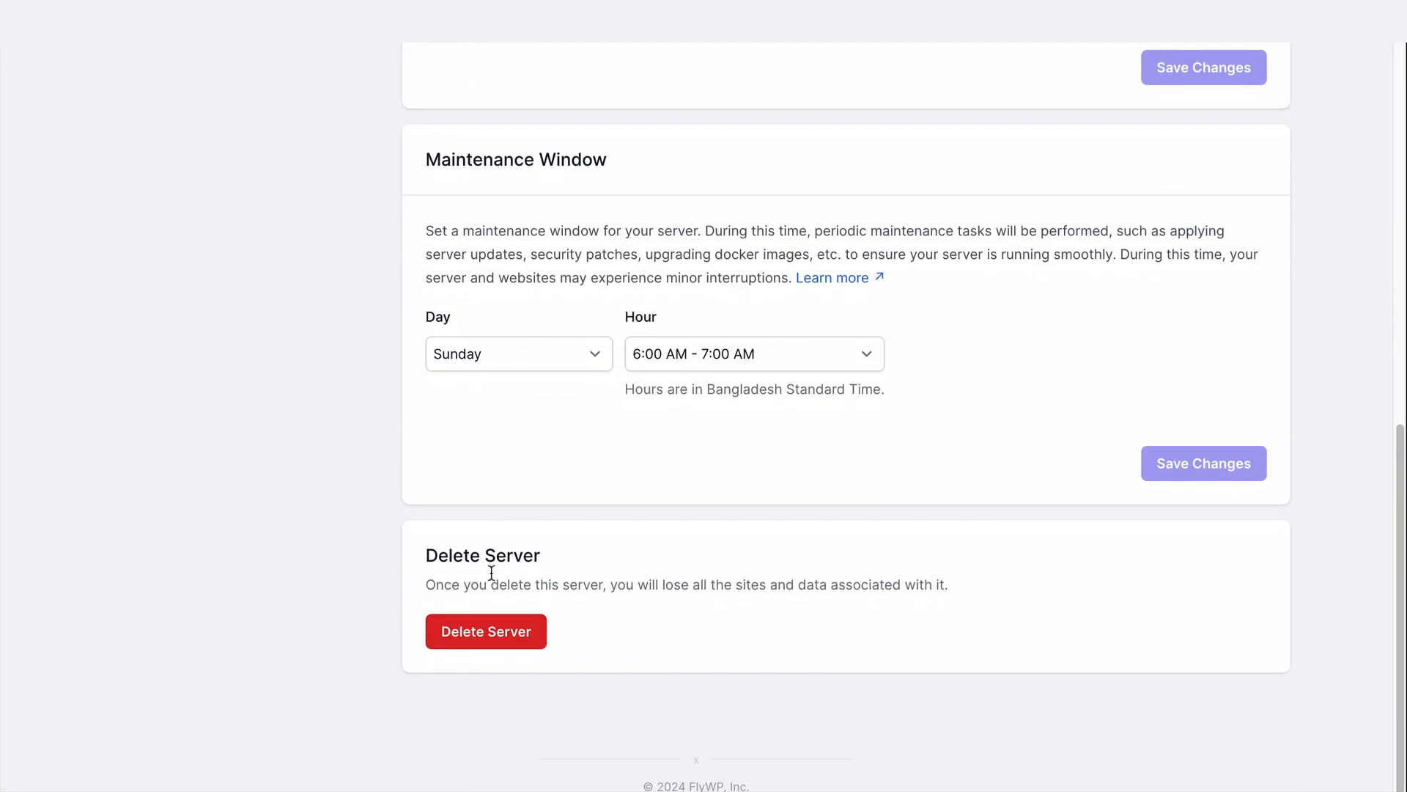
Start creating a Standard Site with a standard WordPress installation on this server
{"action": "scroll", "coordinate": [591, 606], "scroll_direction": "up", "scroll_amount": 10}
{"action": "left_click", "coordinate": [185, 264]}
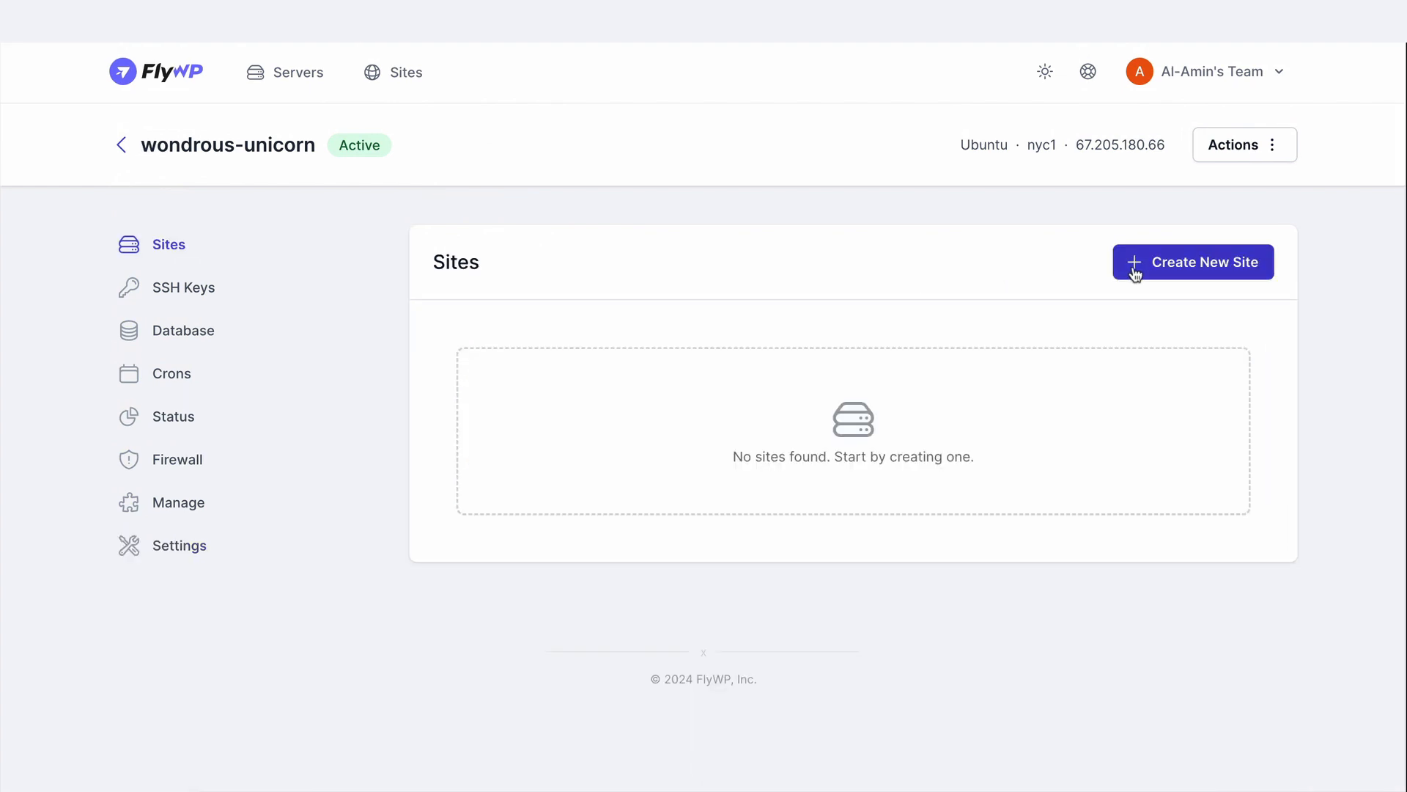
{"action": "left_click", "coordinate": [1167, 267]}
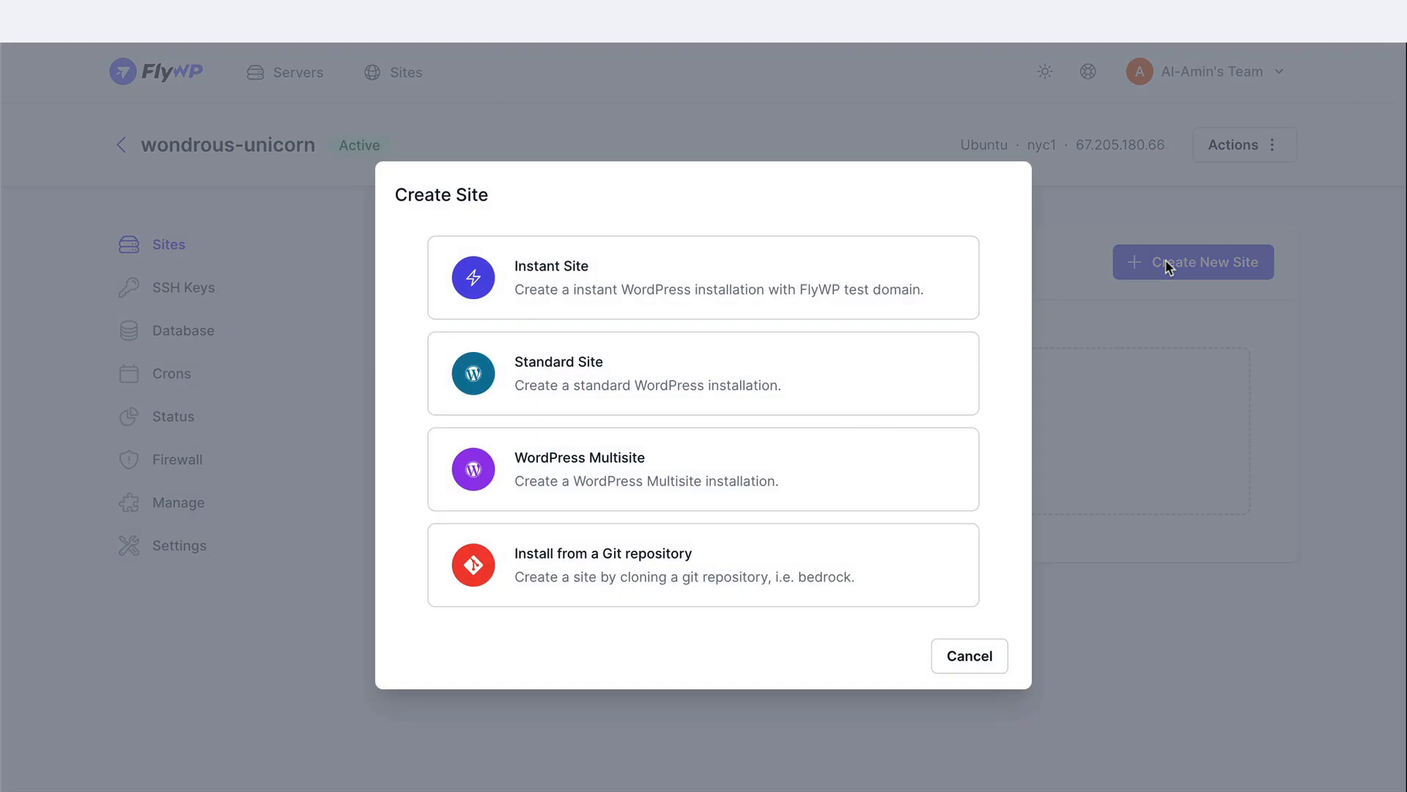
{"action": "left_click", "coordinate": [641, 355]}
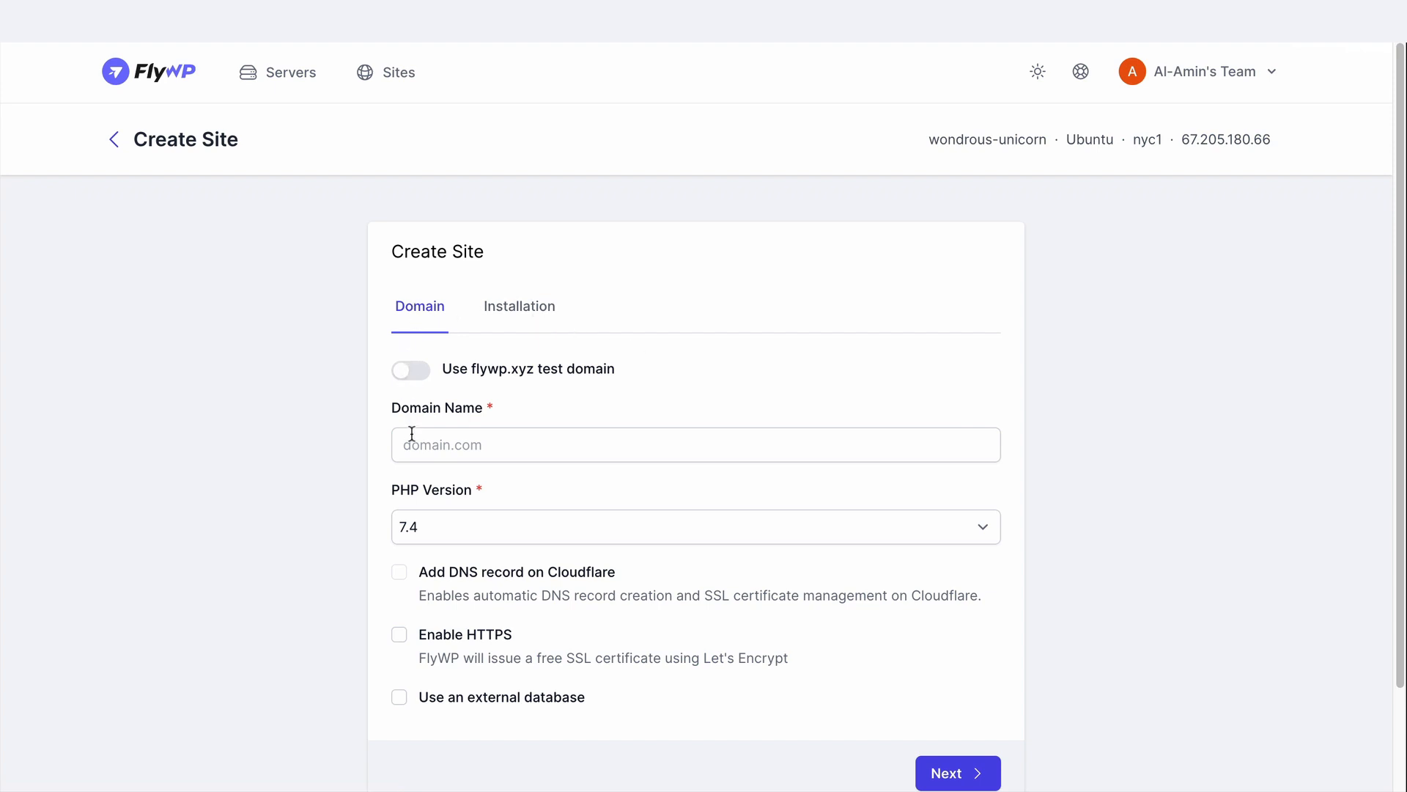
Set the new site to use a flywp.xyz test domain and PHP version 8.0
{"action": "left_click", "coordinate": [423, 534]}
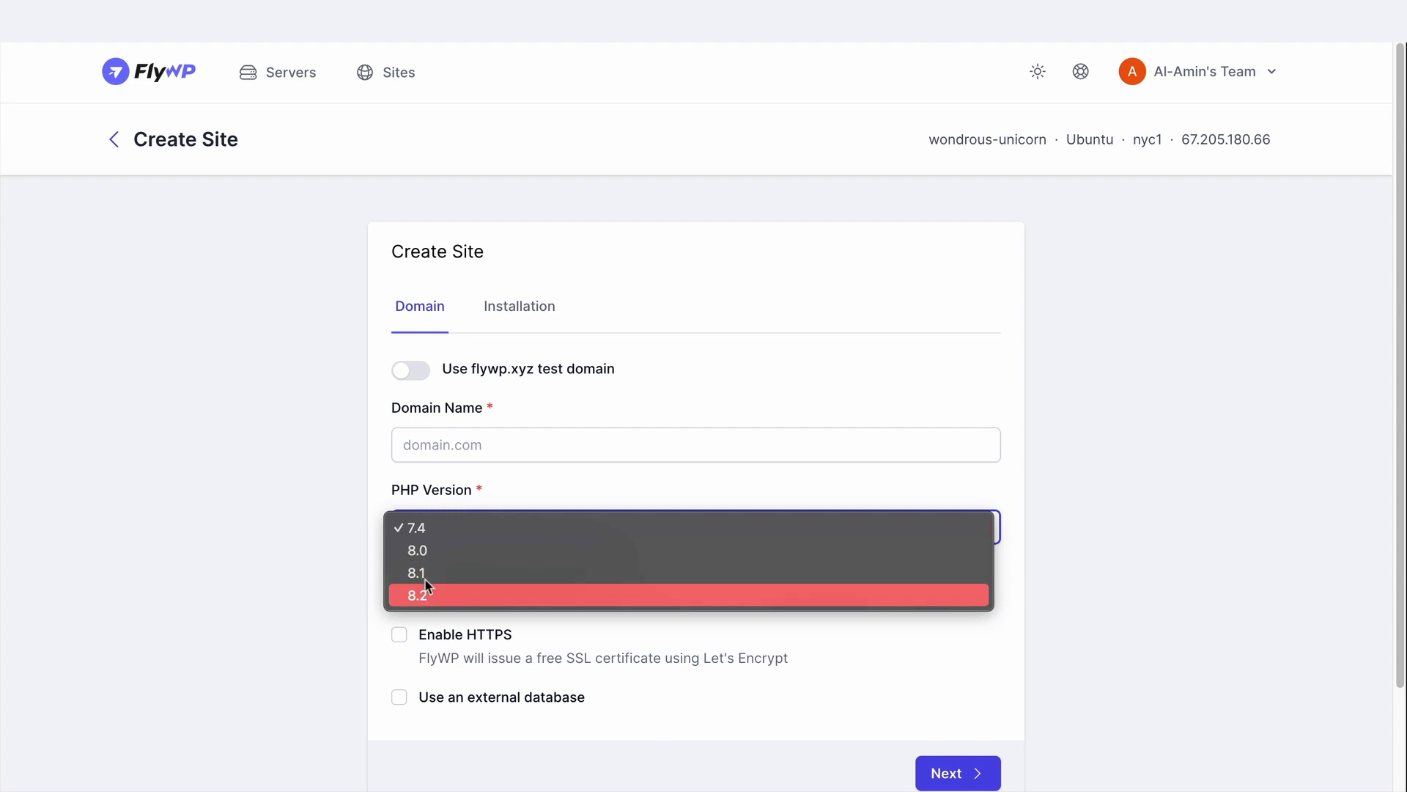
{"action": "left_click", "coordinate": [425, 528]}
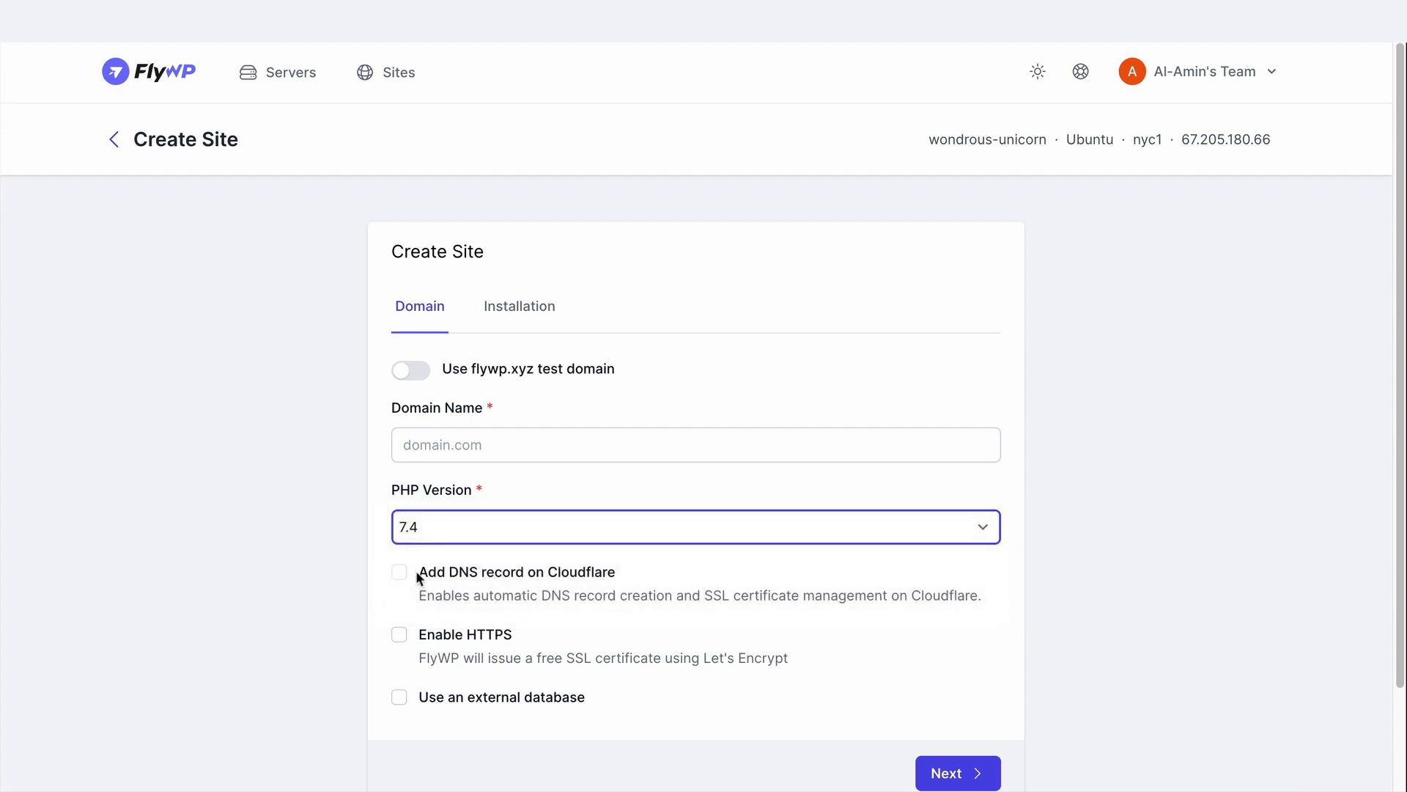
{"action": "left_click", "coordinate": [412, 374]}
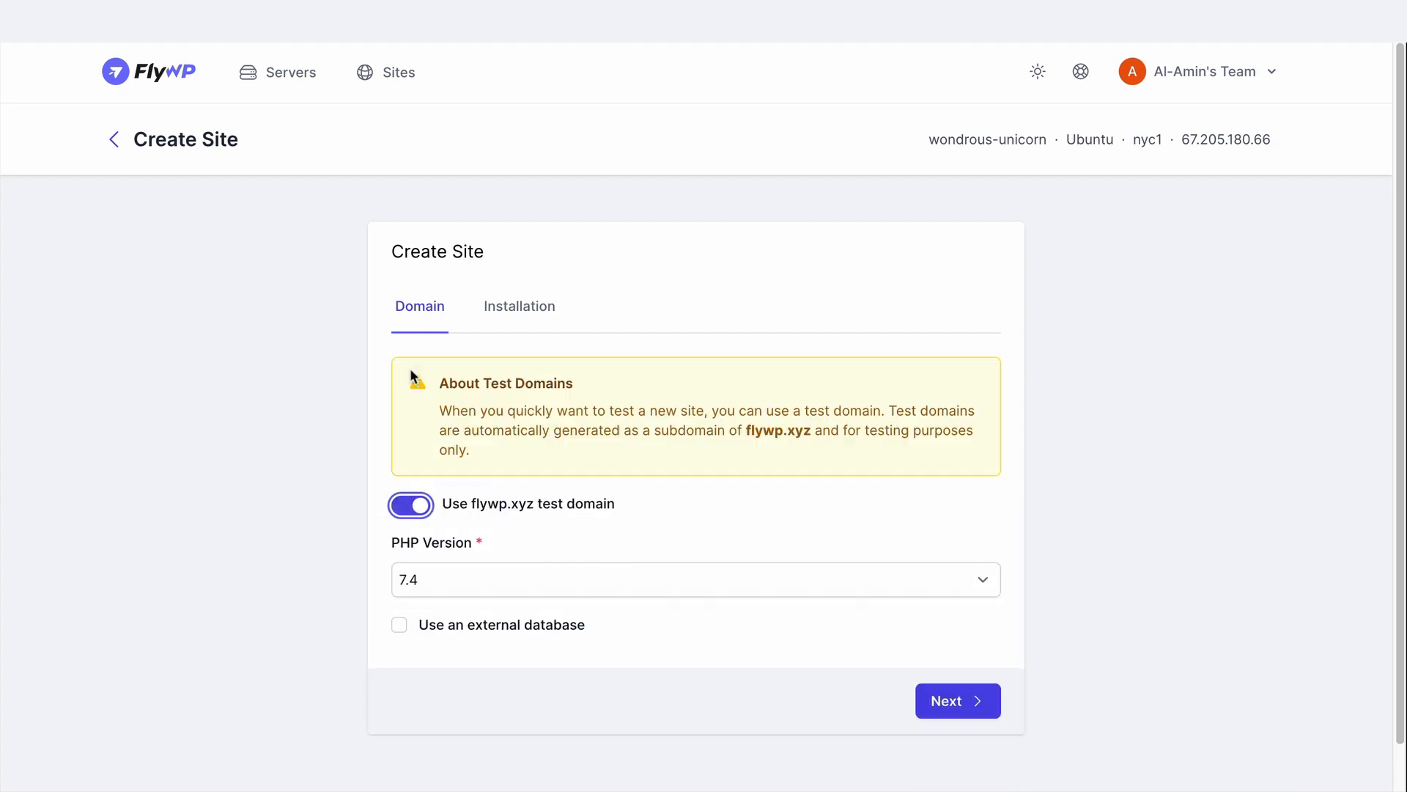
{"action": "left_click", "coordinate": [418, 576]}
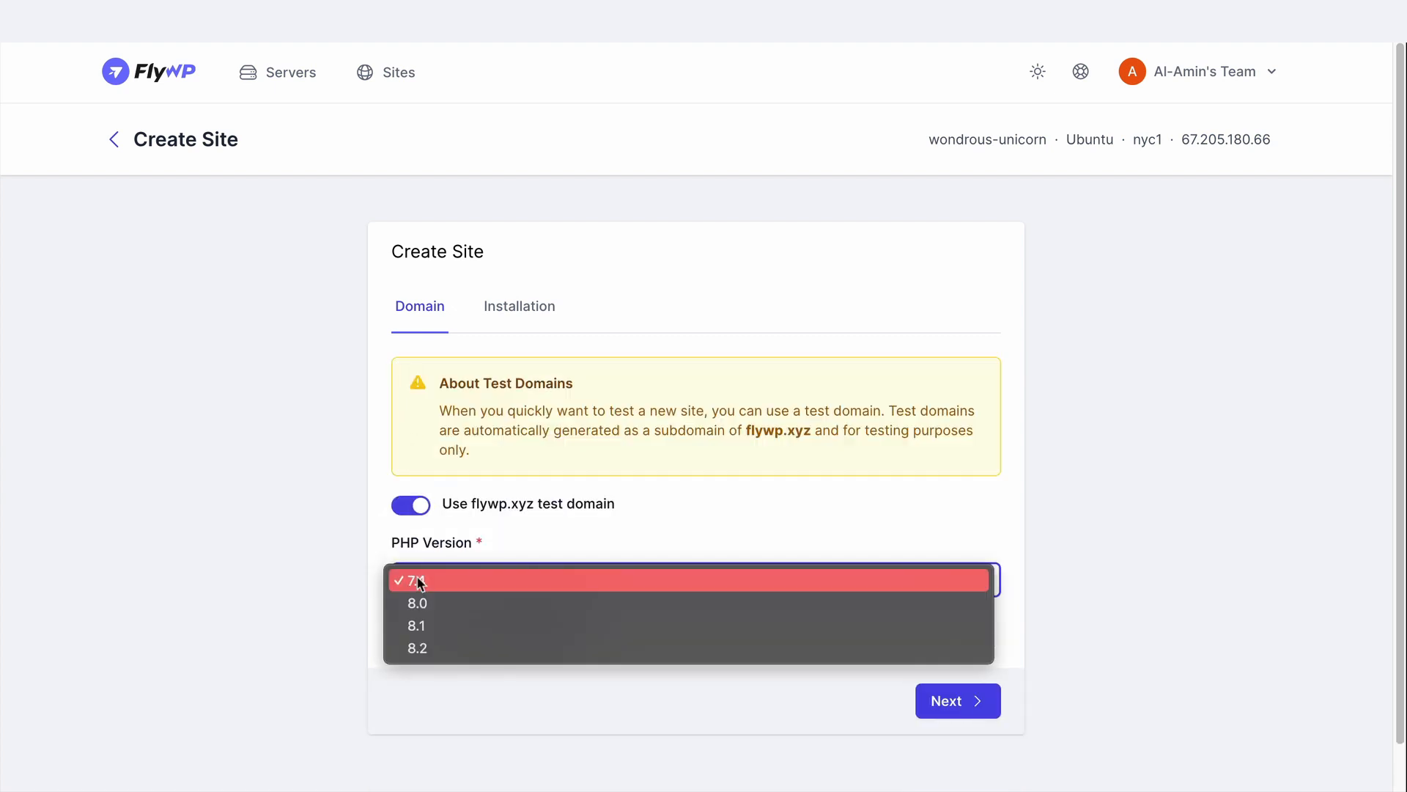
{"action": "left_click", "coordinate": [419, 604]}
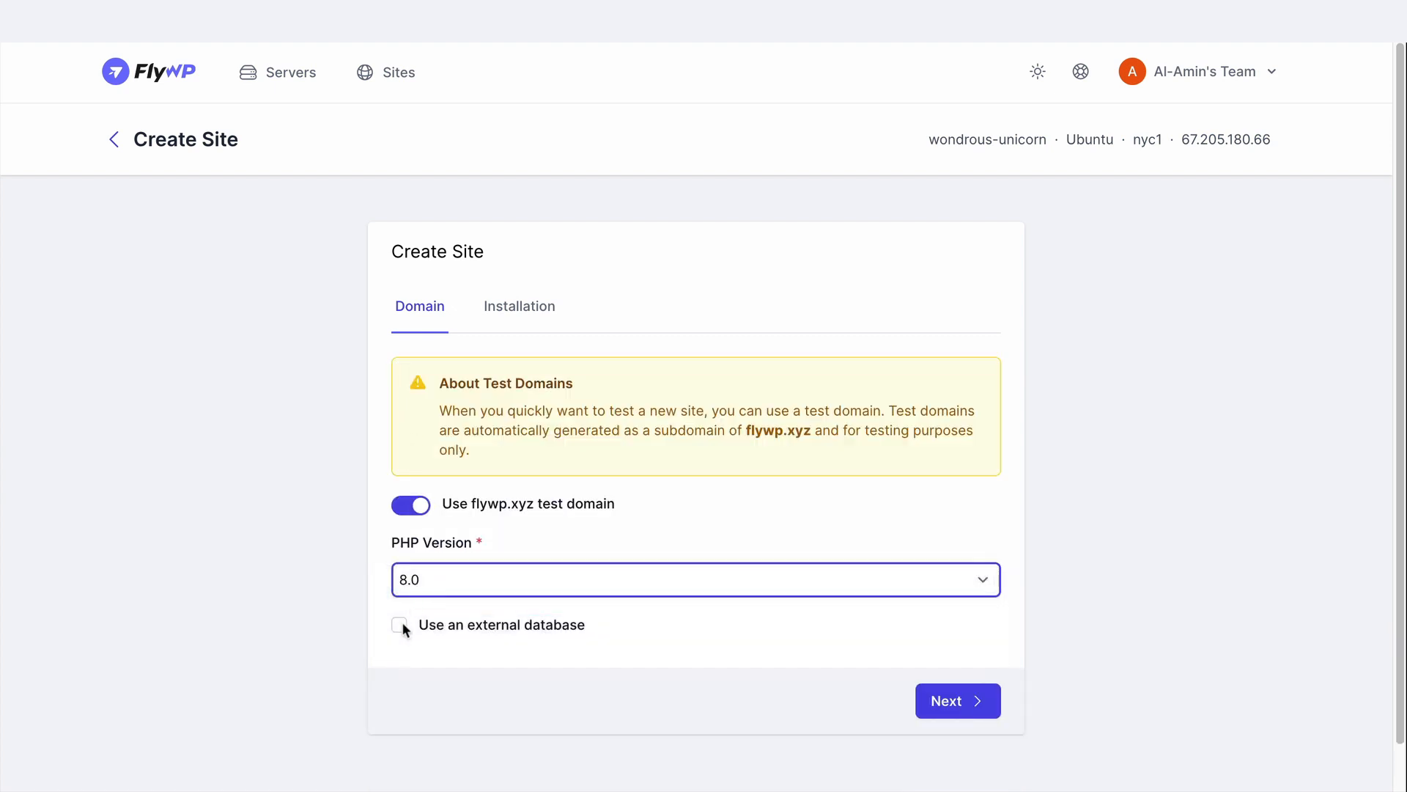
Continue to the installation details, enable full page cache and create the site
{"action": "left_click", "coordinate": [952, 700]}
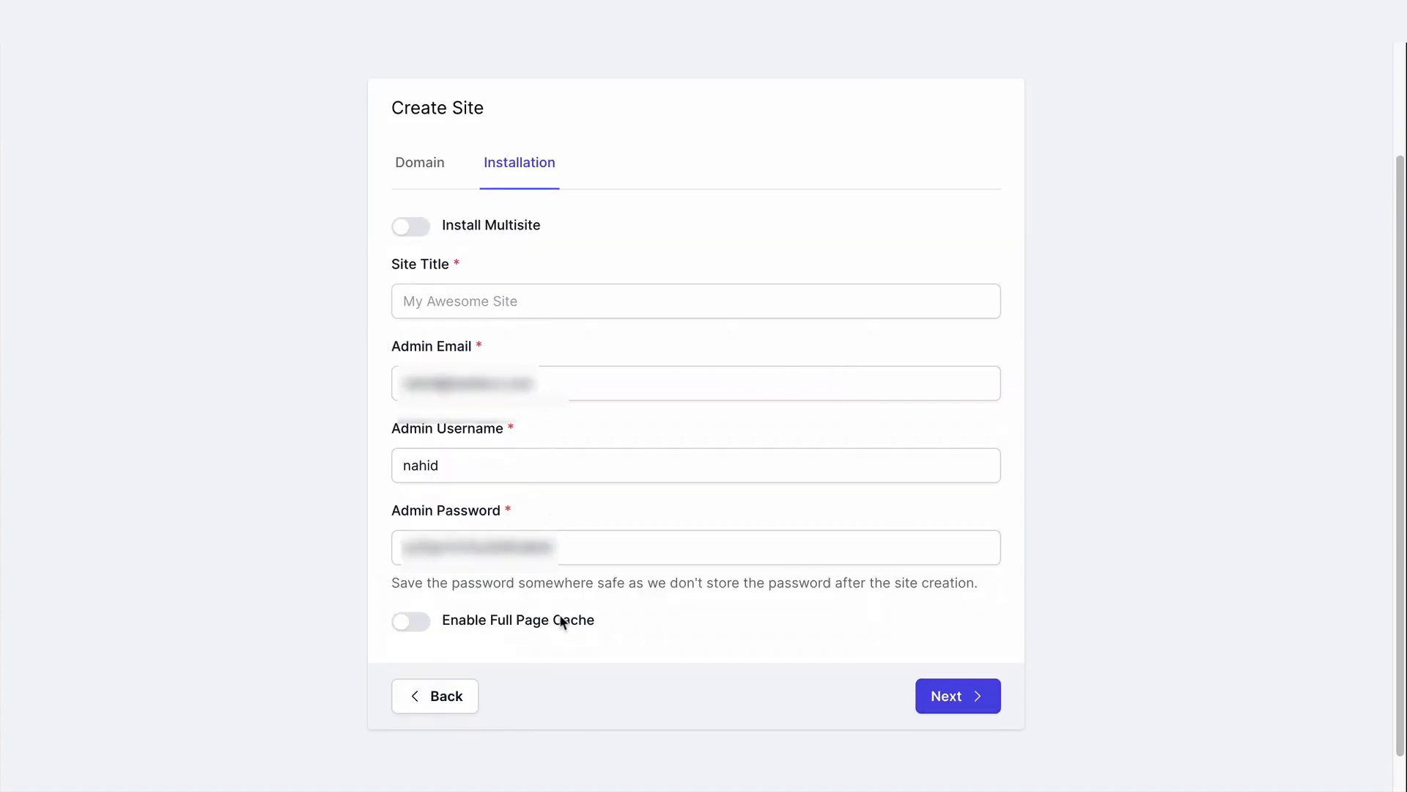
{"action": "left_click", "coordinate": [405, 624]}
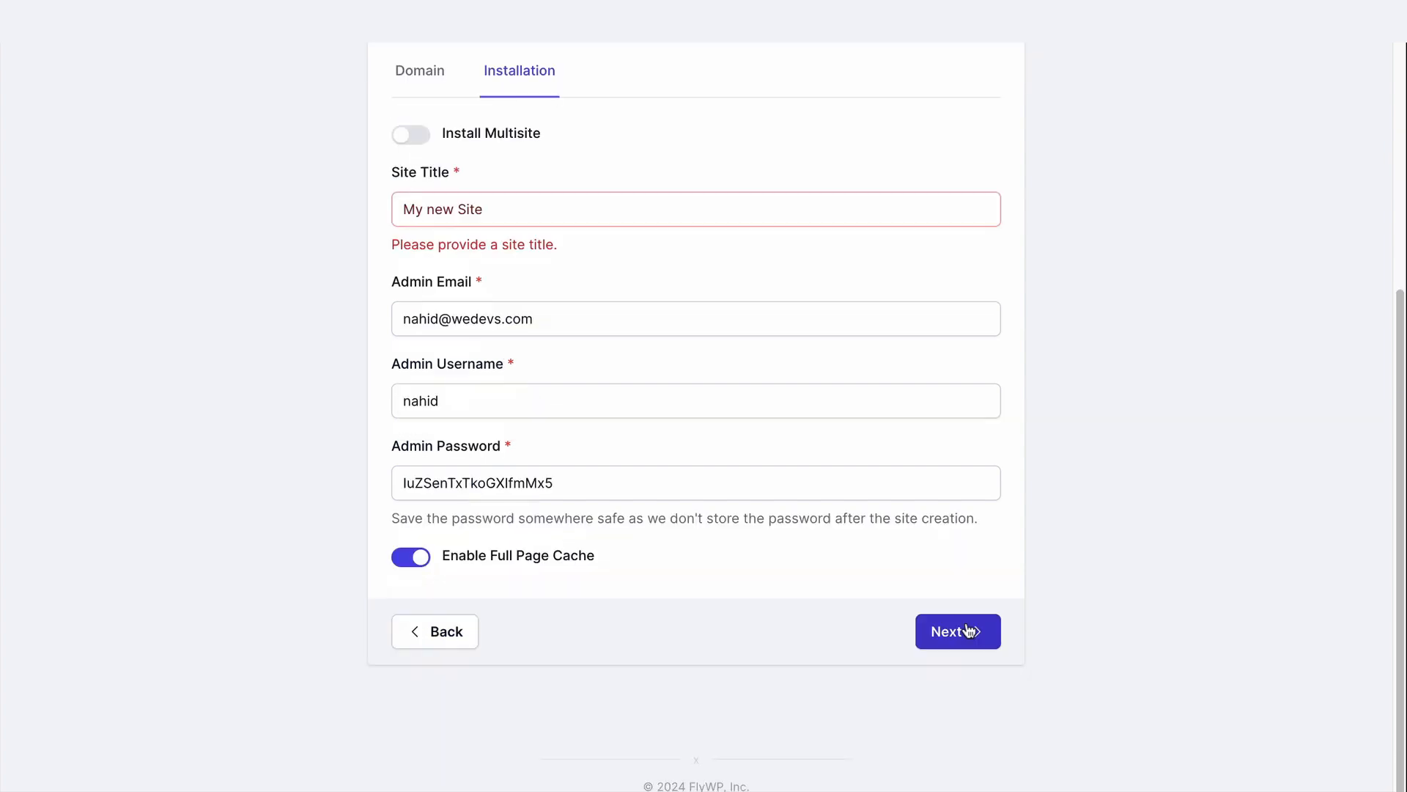
{"action": "left_click", "coordinate": [968, 632]}
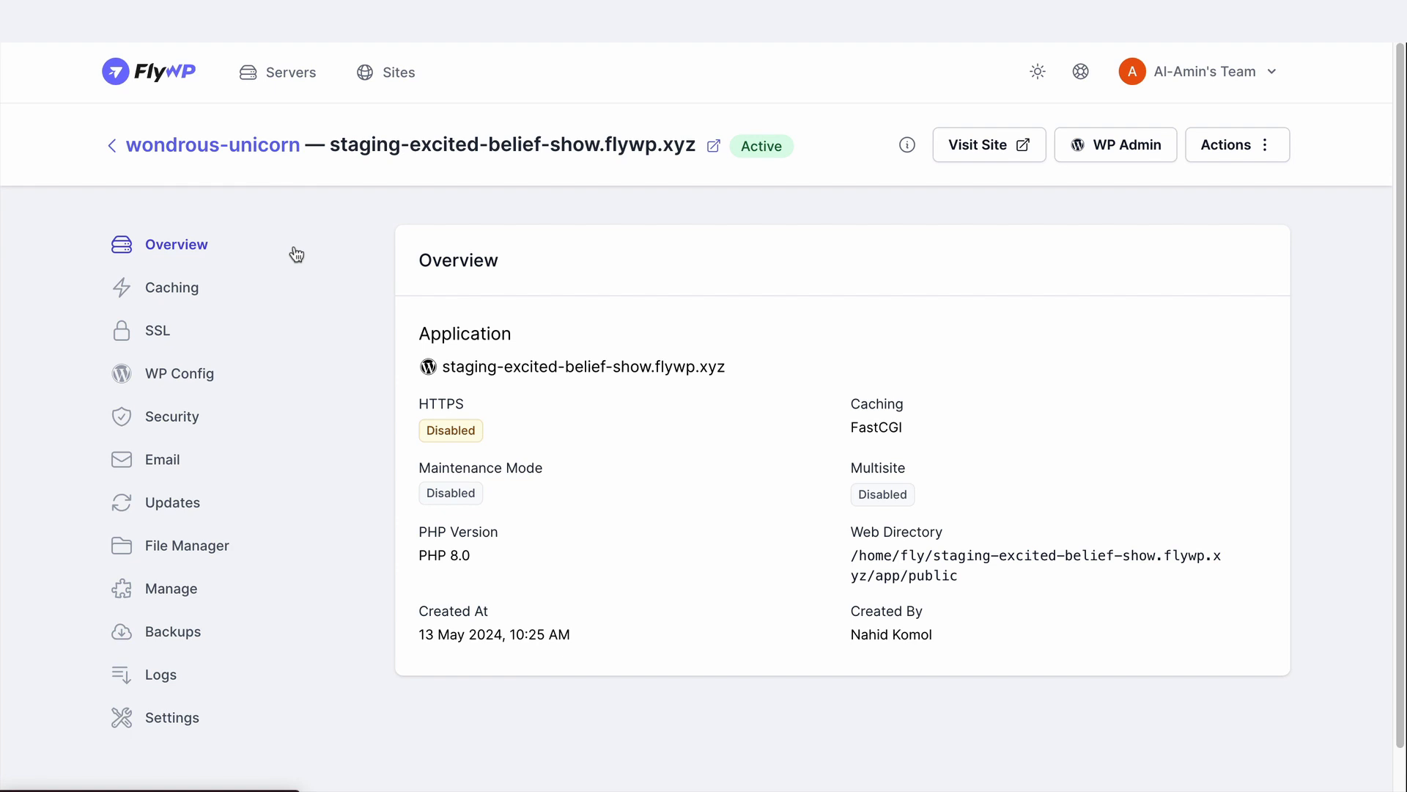
Review the new site's caching options, SSL certificate and WP Config Manager settings
{"action": "left_click", "coordinate": [289, 296]}
{"action": "scroll", "coordinate": [486, 293], "scroll_direction": "down", "scroll_amount": 3}
{"action": "scroll", "coordinate": [487, 293], "scroll_direction": "up", "scroll_amount": 3}
{"action": "left_click", "coordinate": [205, 336]}
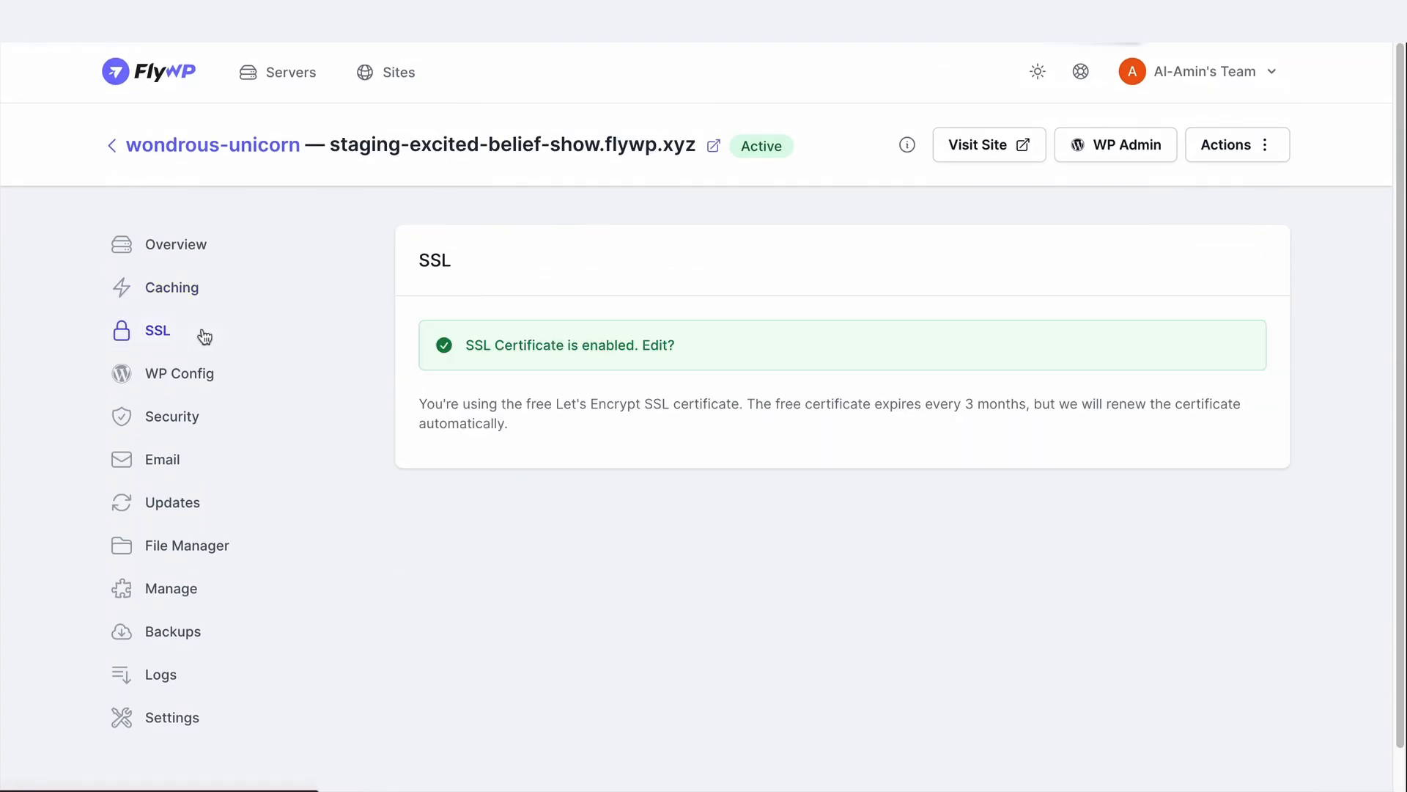
{"action": "left_click", "coordinate": [164, 373]}
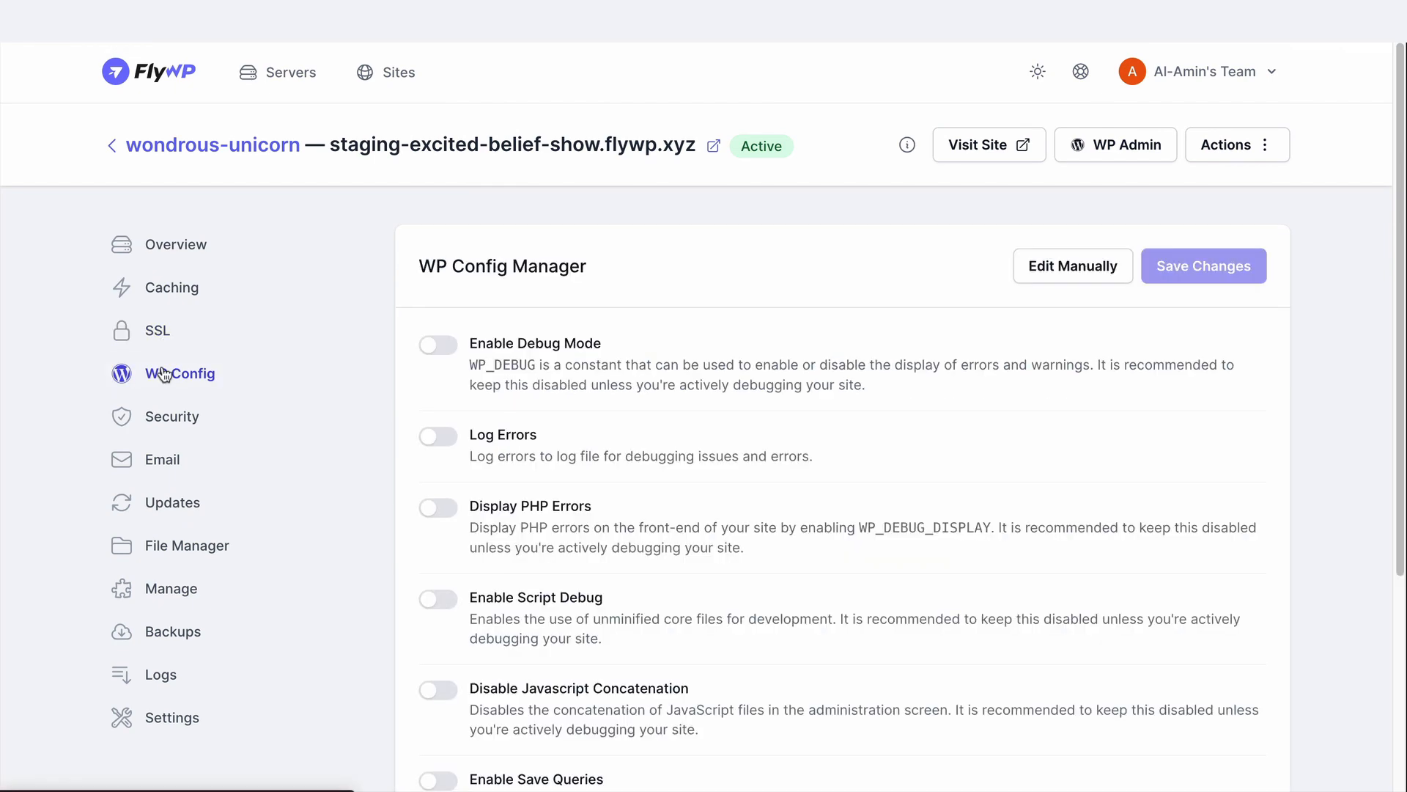
{"action": "scroll", "coordinate": [664, 339], "scroll_direction": "down", "scroll_amount": 1}
Review the site's security protections and its email sending providers and sender settings
{"action": "left_click", "coordinate": [157, 418]}
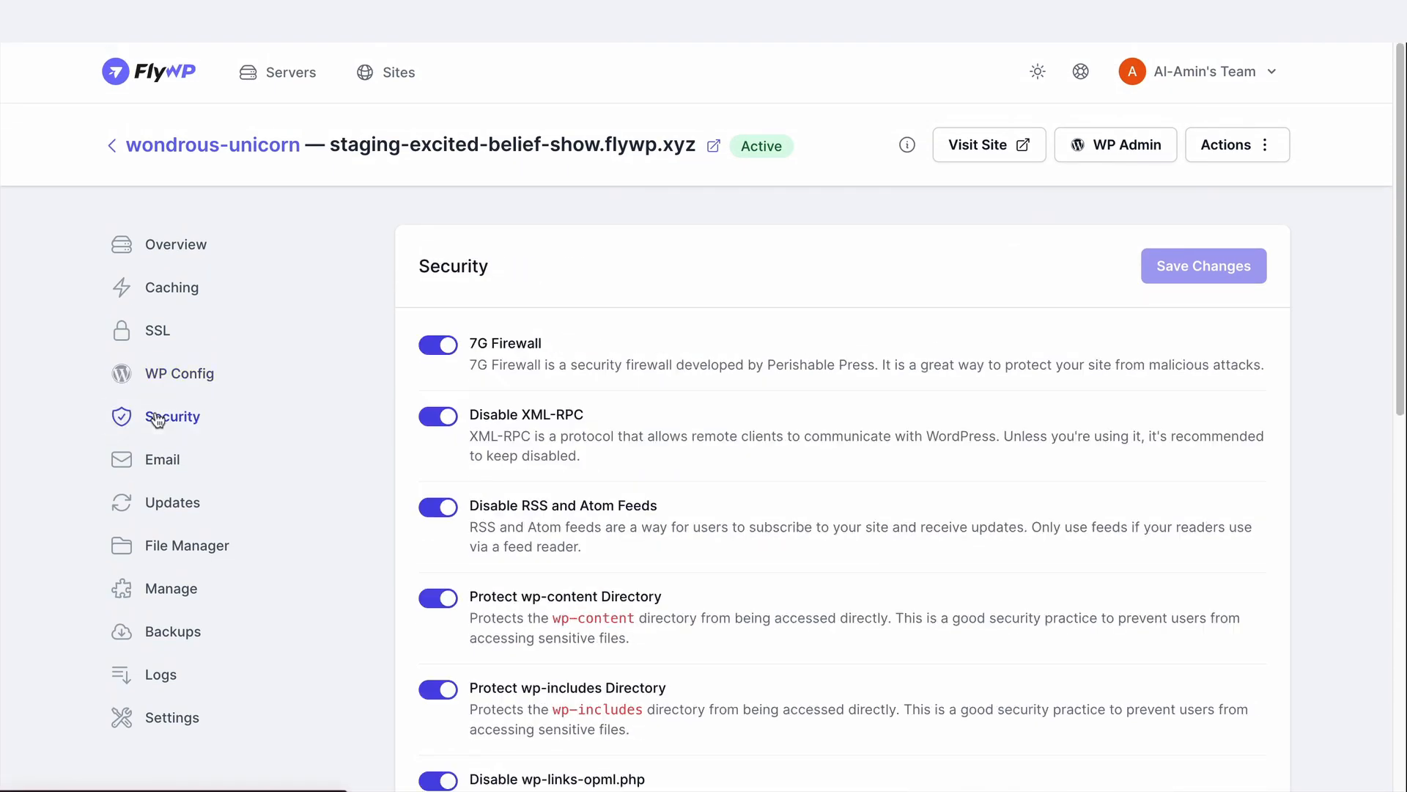
{"action": "scroll", "coordinate": [698, 392], "scroll_direction": "down", "scroll_amount": 10}
{"action": "scroll", "coordinate": [698, 393], "scroll_direction": "up", "scroll_amount": 10}
{"action": "left_click", "coordinate": [189, 458]}
{"action": "scroll", "coordinate": [982, 428], "scroll_direction": "down", "scroll_amount": 5}
{"action": "scroll", "coordinate": [983, 429], "scroll_direction": "up", "scroll_amount": 5}
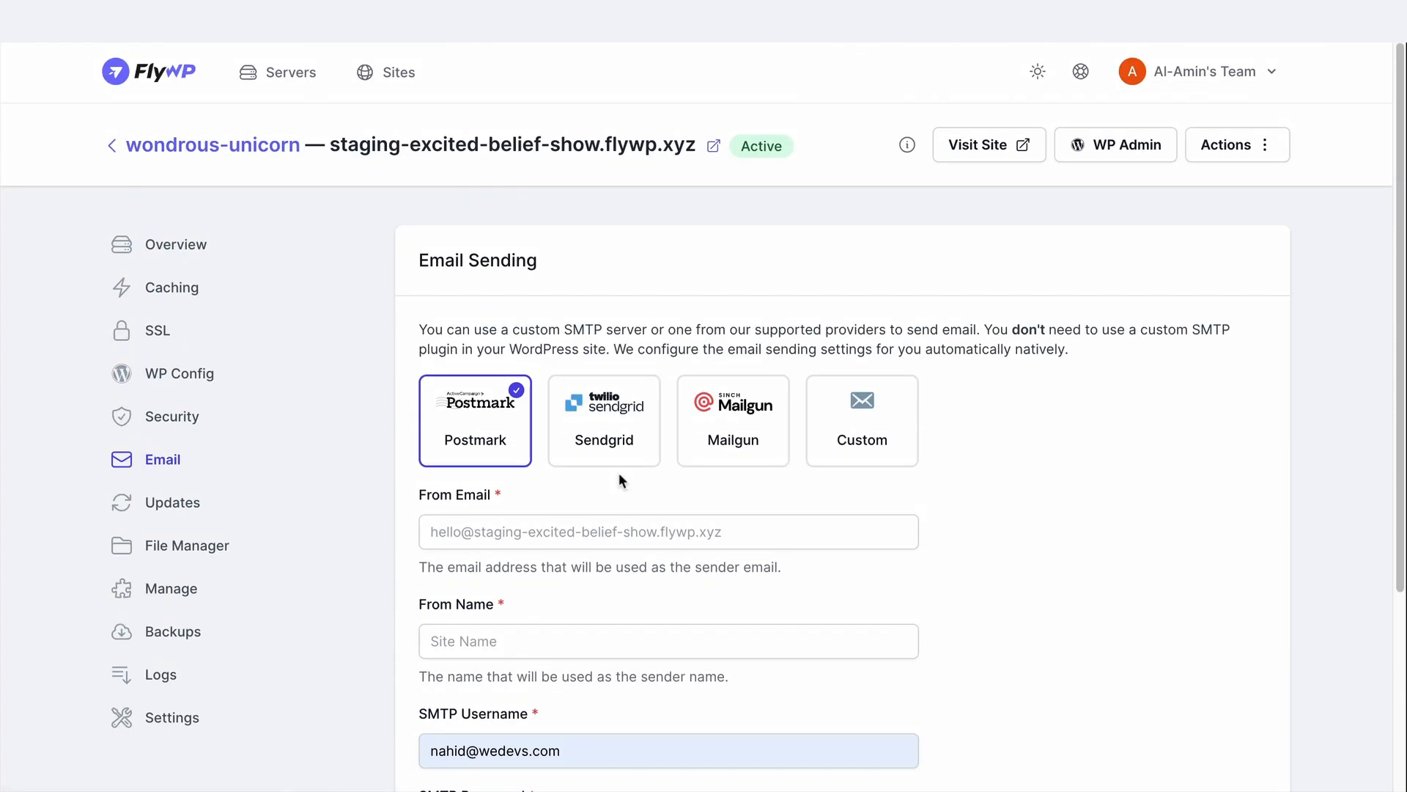
Check the site's WordPress updates, filtering plugins by Active, Inactive, Update Available and All, and look over the themes
{"action": "left_click", "coordinate": [225, 502]}
{"action": "left_click", "coordinate": [493, 456]}
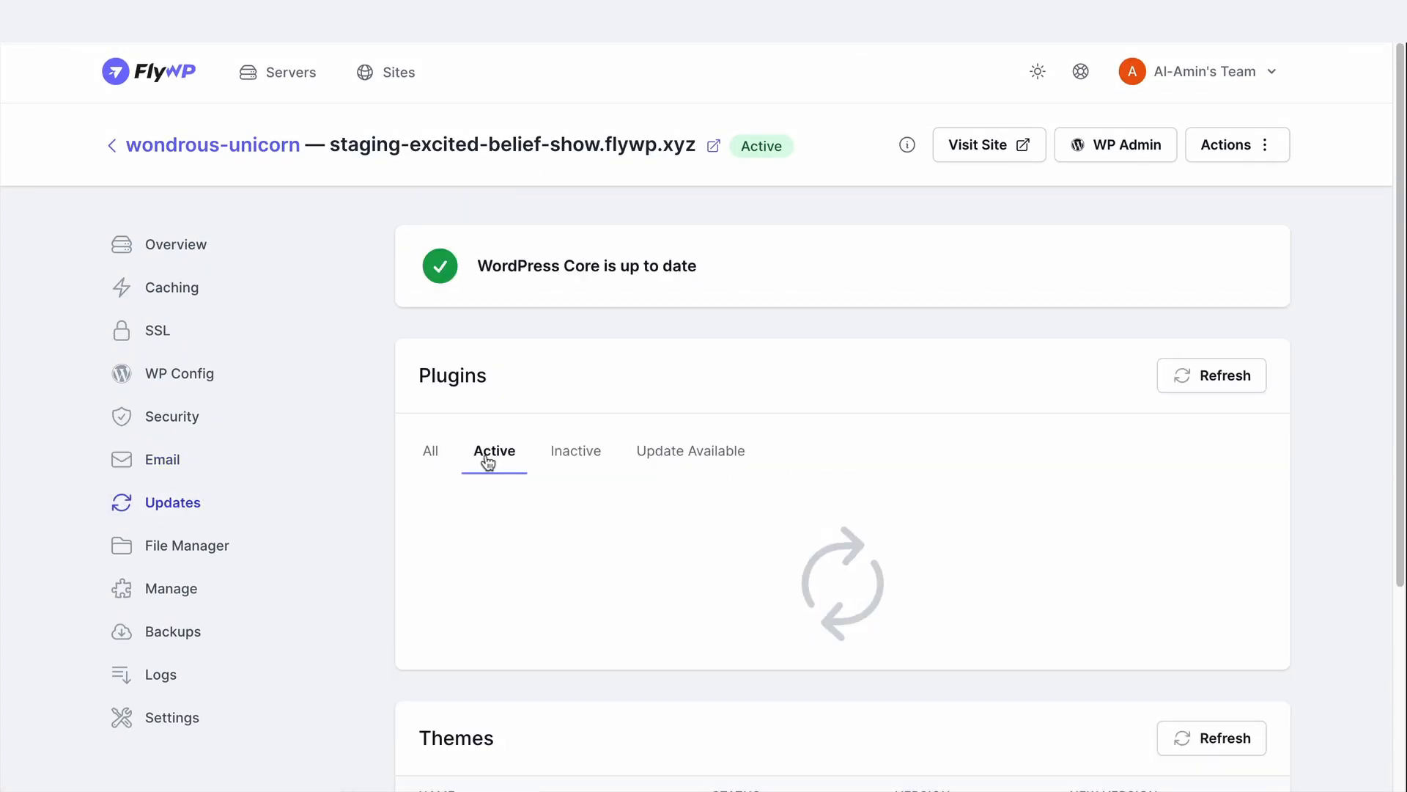
{"action": "left_click", "coordinate": [594, 452]}
{"action": "left_click", "coordinate": [700, 459]}
{"action": "left_click", "coordinate": [430, 455]}
{"action": "scroll", "coordinate": [1318, 434], "scroll_direction": "down", "scroll_amount": 5}
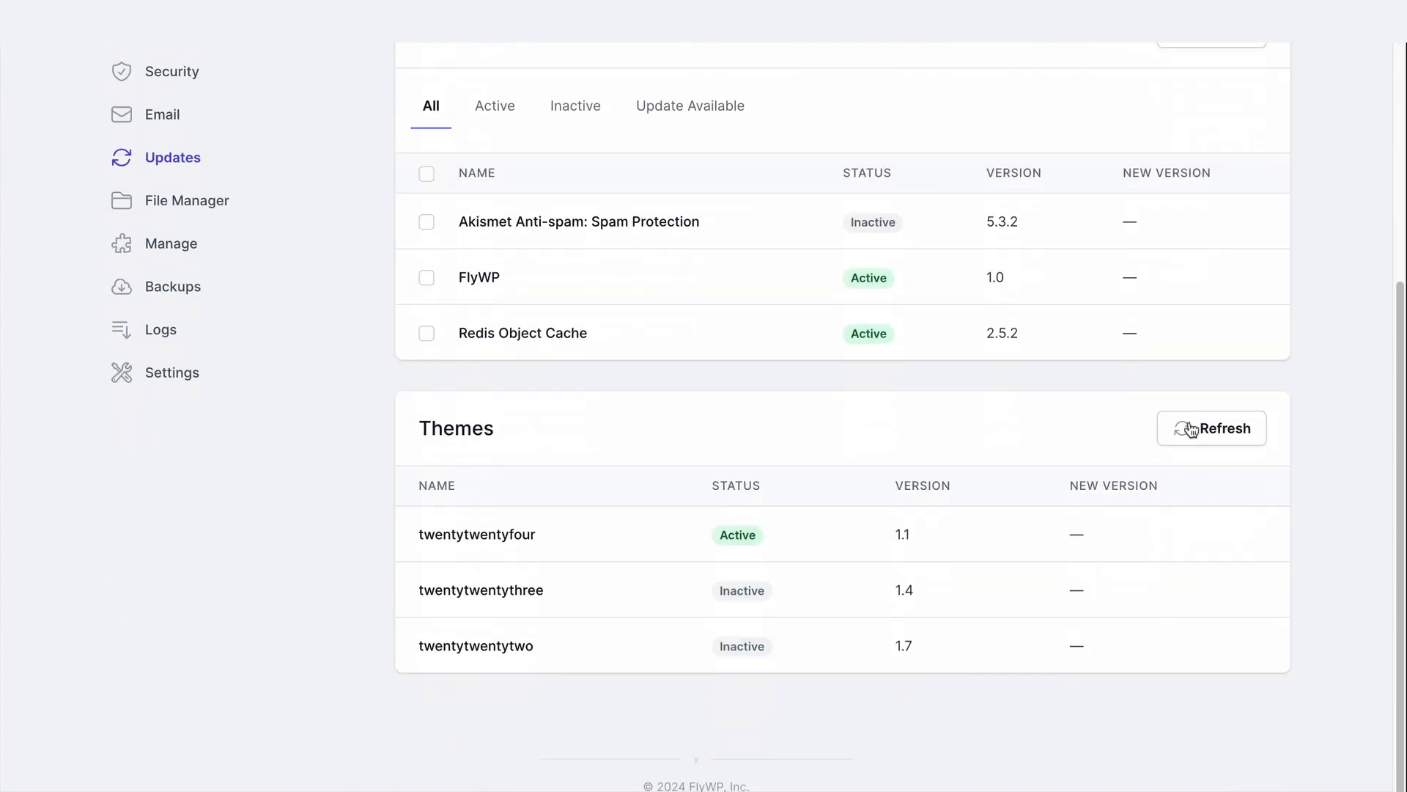
{"action": "scroll", "coordinate": [1141, 464], "scroll_direction": "up", "scroll_amount": 5}
Look through the site's files in the File Manager, and its managed services and database credentials
{"action": "left_click", "coordinate": [158, 547]}
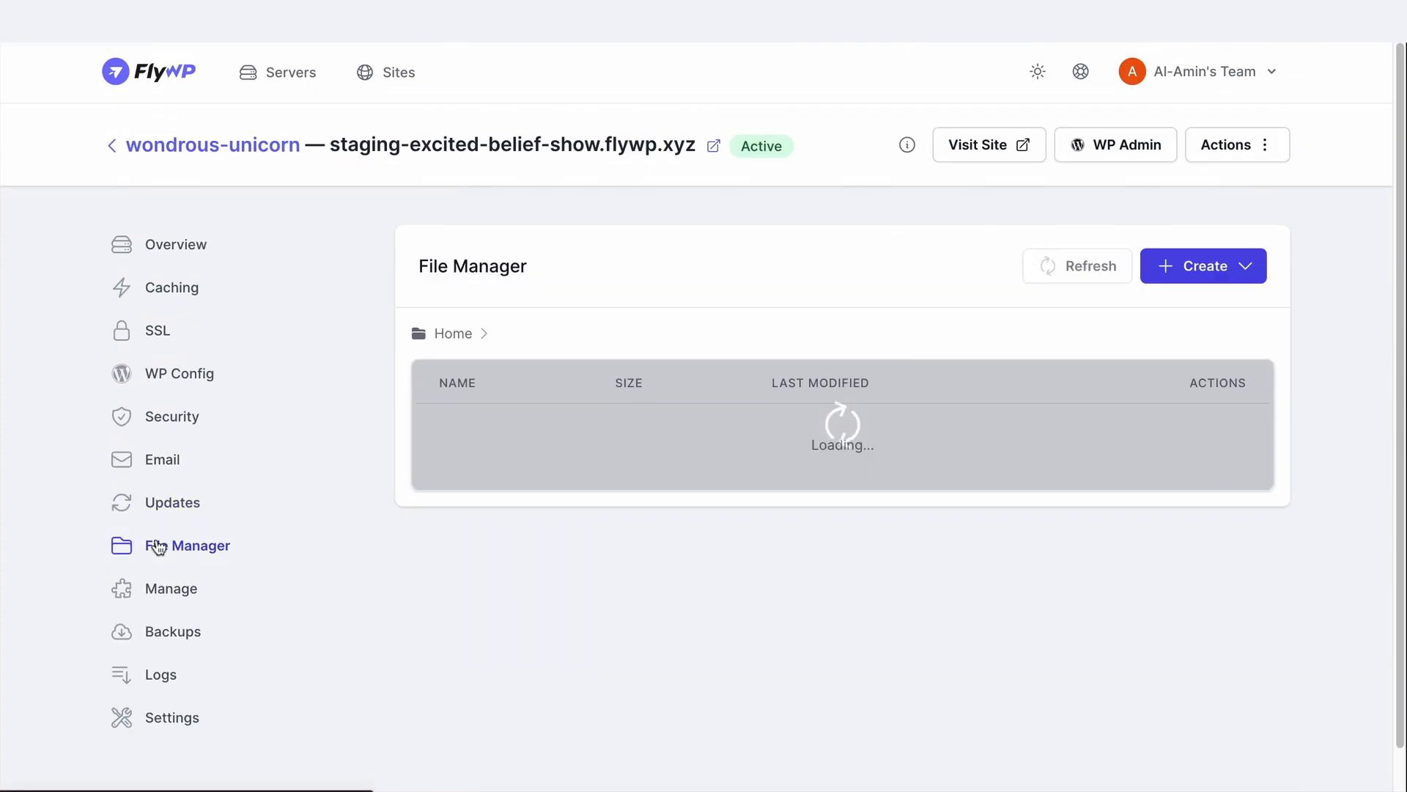
{"action": "scroll", "coordinate": [956, 525], "scroll_direction": "down", "scroll_amount": 6}
{"action": "scroll", "coordinate": [963, 533], "scroll_direction": "up", "scroll_amount": 6}
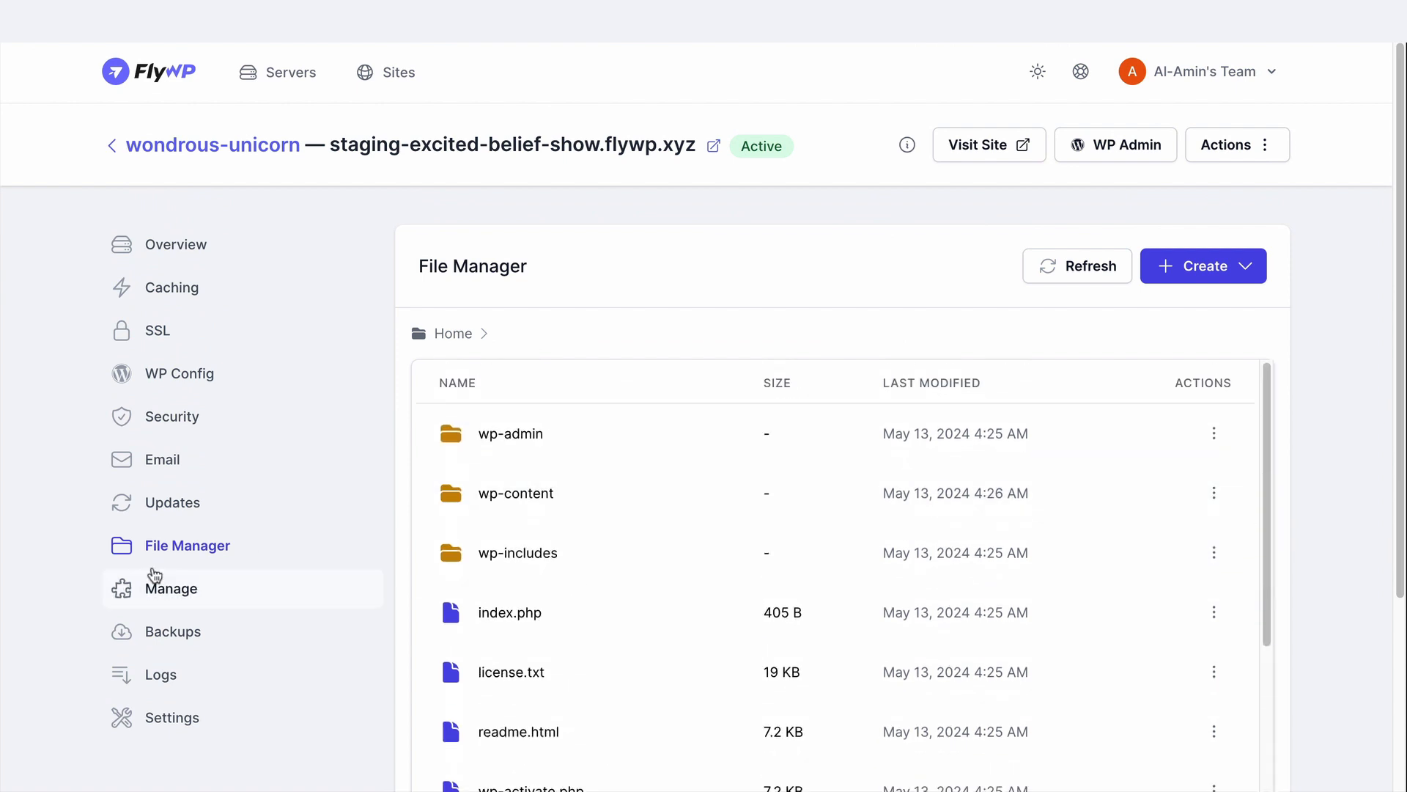
{"action": "left_click", "coordinate": [154, 579]}
{"action": "scroll", "coordinate": [982, 568], "scroll_direction": "down", "scroll_amount": 4}
{"action": "scroll", "coordinate": [982, 563], "scroll_direction": "up", "scroll_amount": 4}
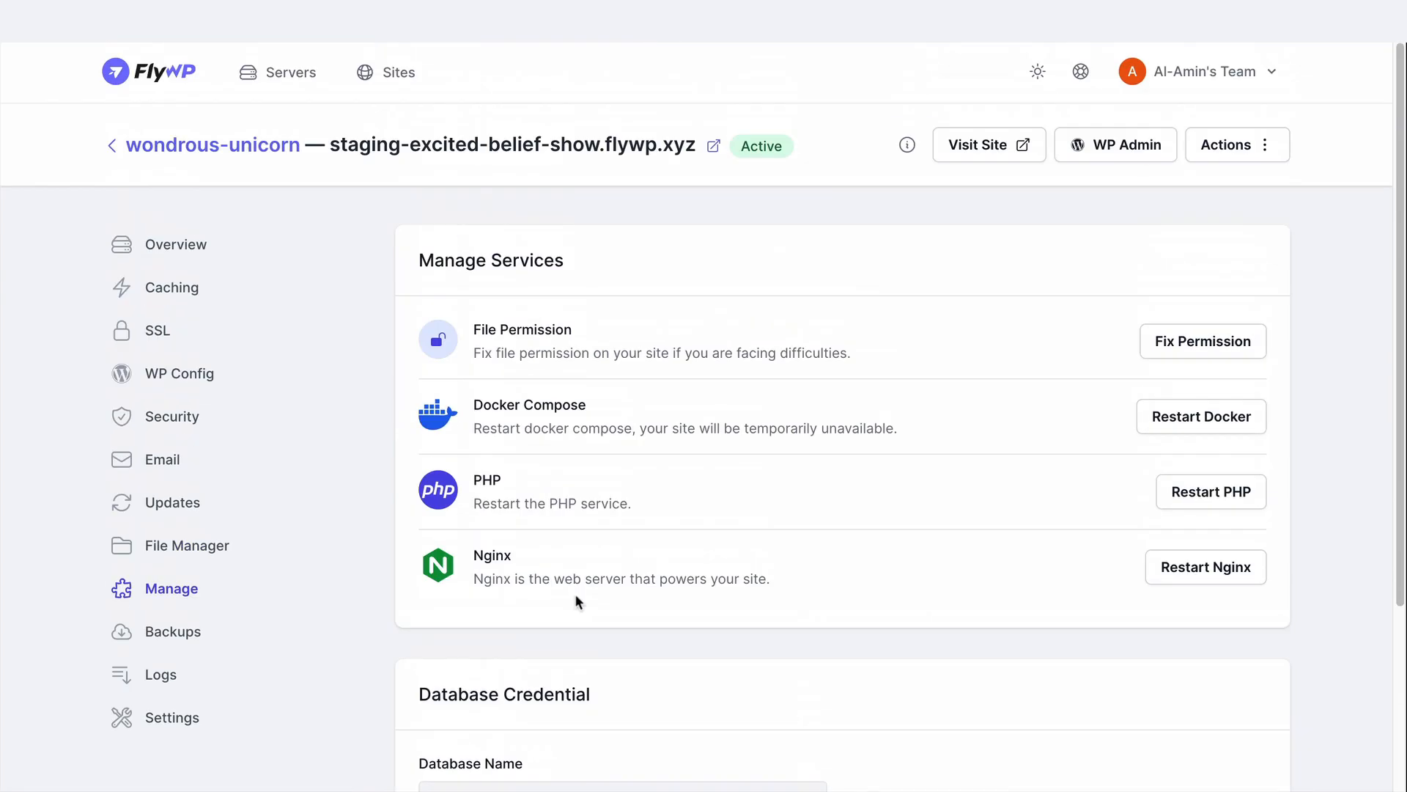
Review the site's backups, logs and settings, from the domain and PHP options to maintenance, cloning and deletion
{"action": "left_click", "coordinate": [176, 640]}
{"action": "left_click", "coordinate": [146, 664]}
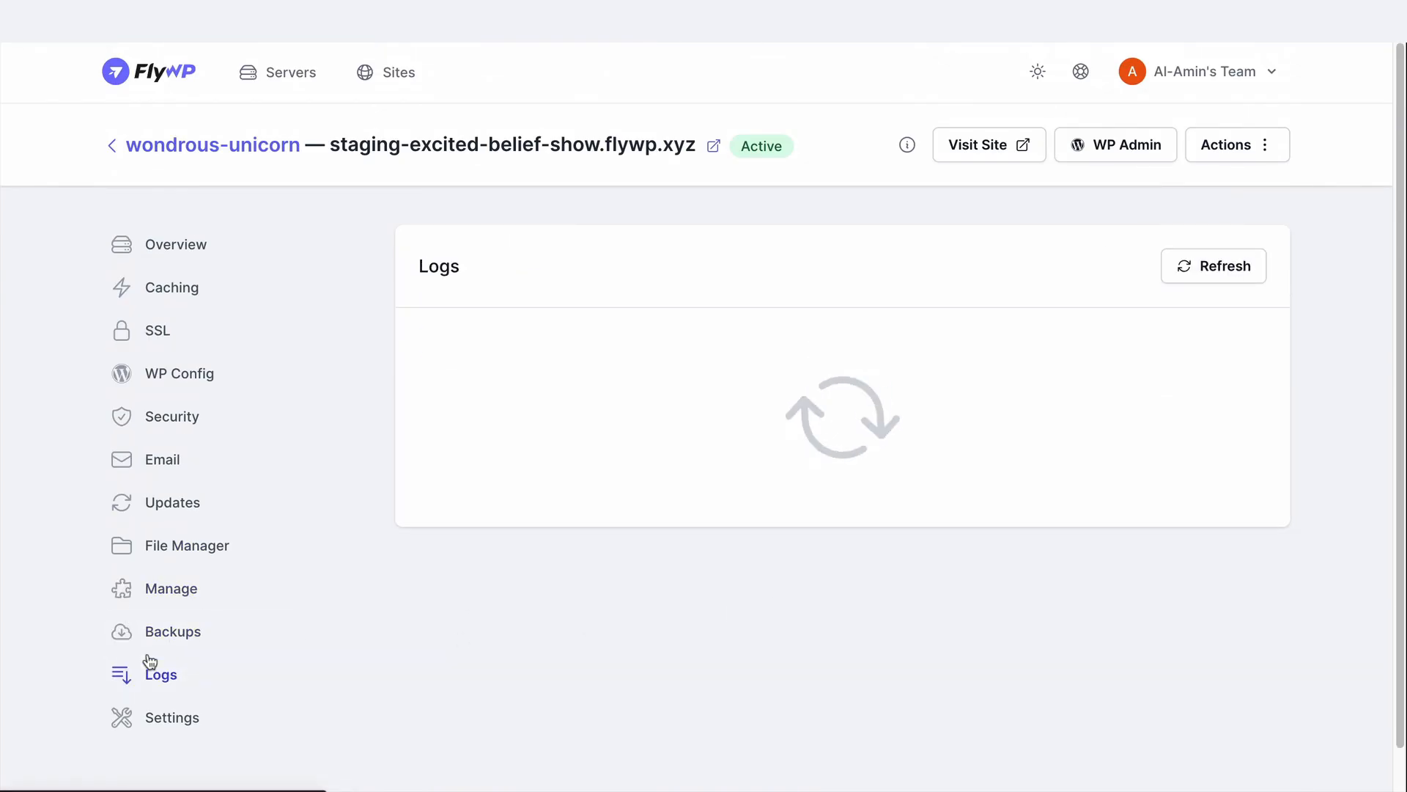
{"action": "scroll", "coordinate": [805, 615], "scroll_direction": "down", "scroll_amount": 2}
{"action": "left_click", "coordinate": [147, 597]}
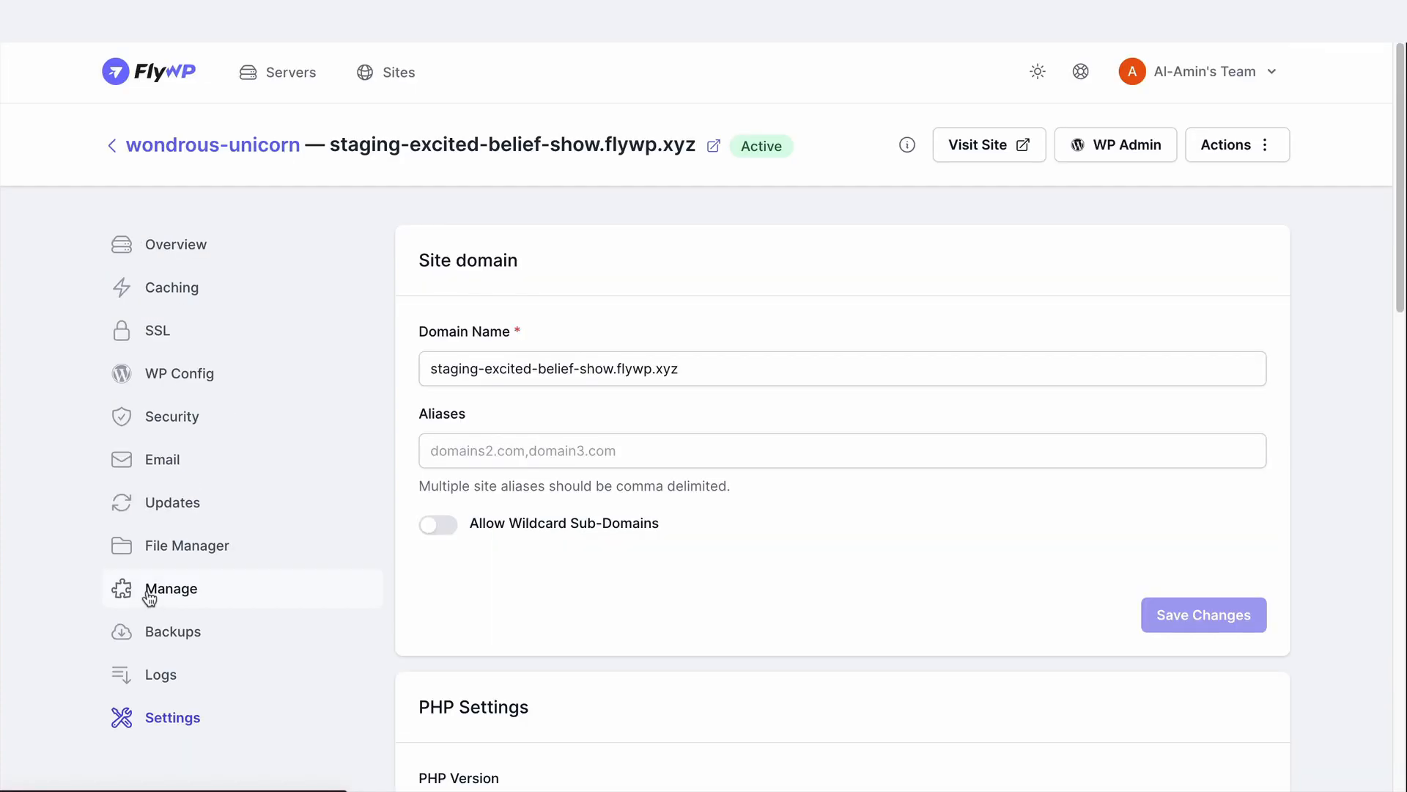
{"action": "scroll", "coordinate": [442, 434], "scroll_direction": "down", "scroll_amount": 5}
{"action": "scroll", "coordinate": [894, 564], "scroll_direction": "down", "scroll_amount": 13}
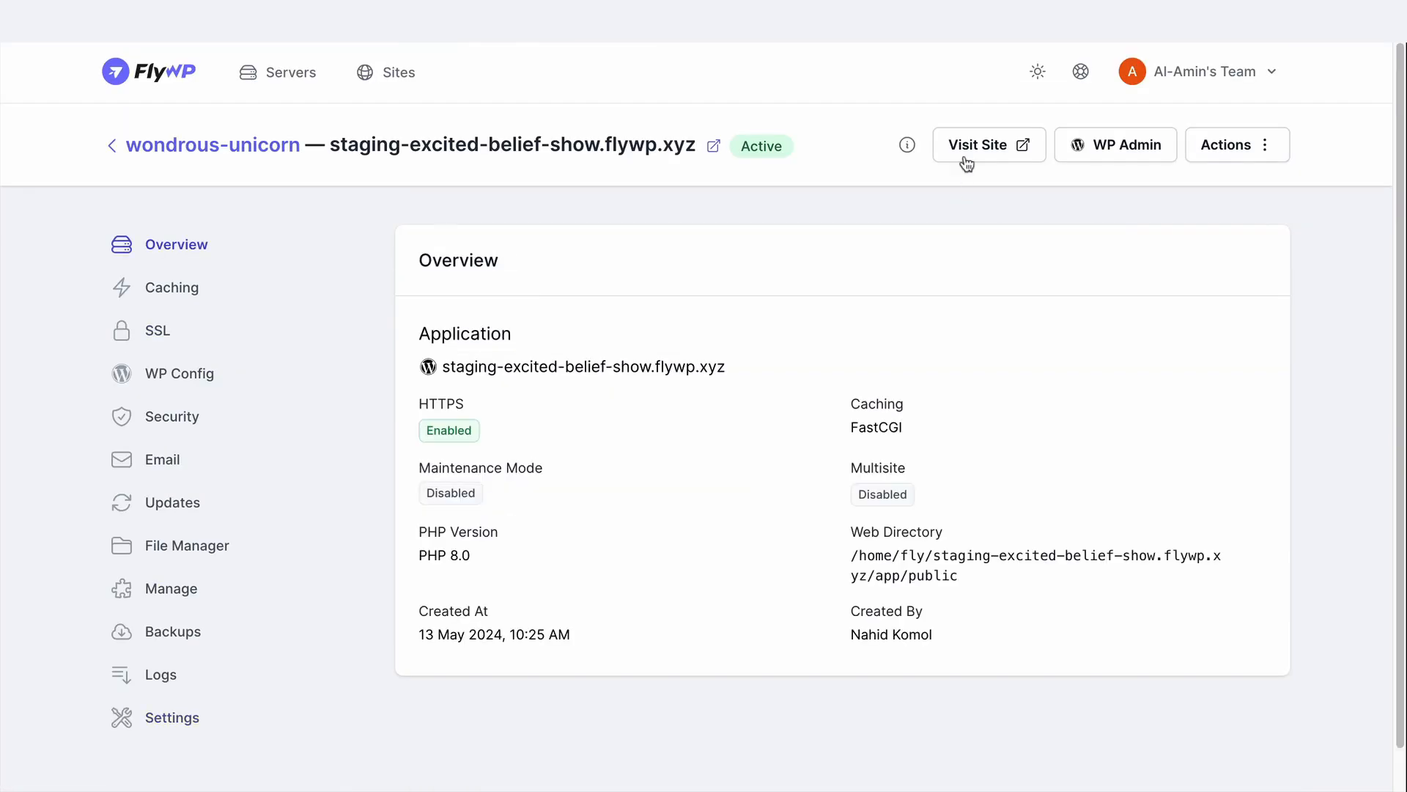
Visit the live site and look over its home page down to the footer
{"action": "left_click", "coordinate": [965, 157]}
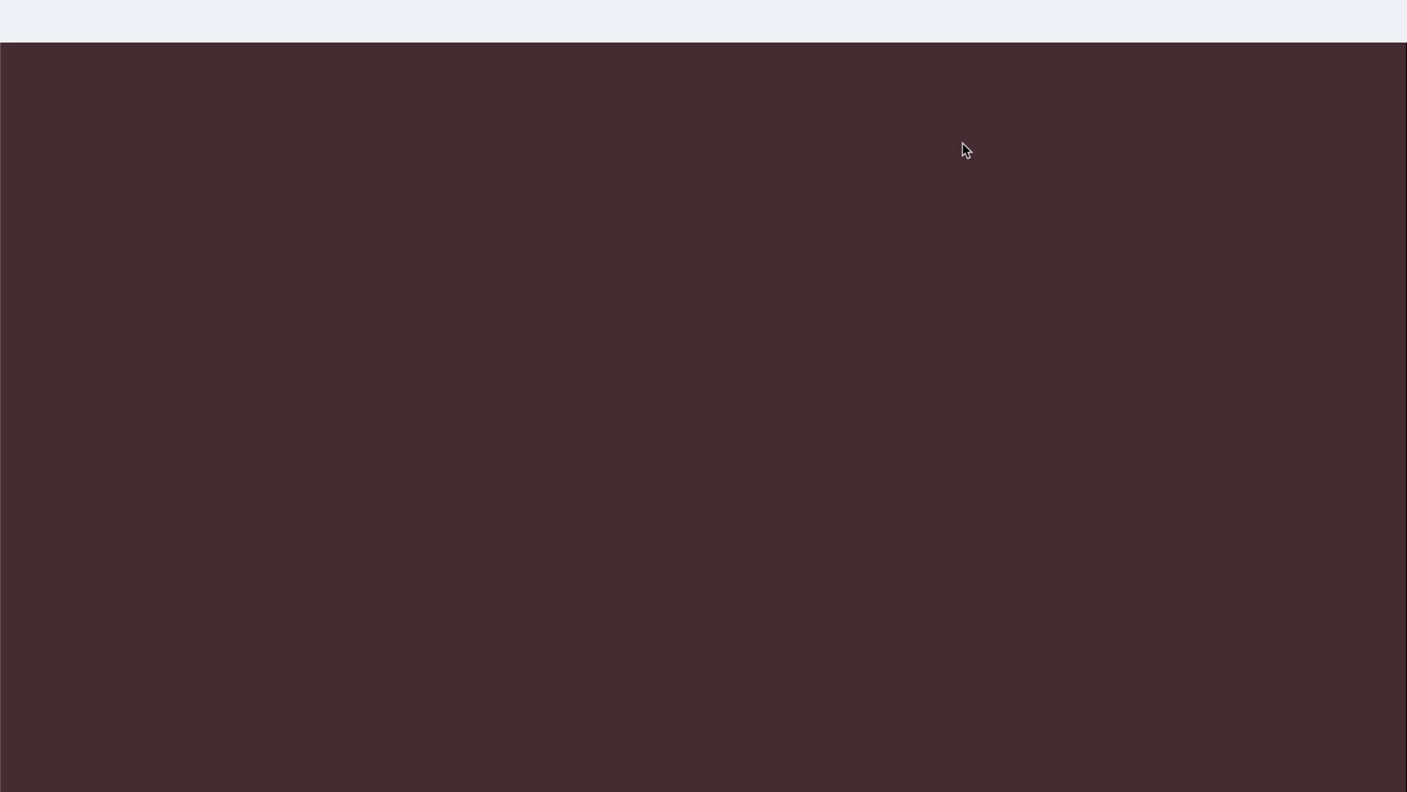
{"action": "scroll", "coordinate": [974, 410], "scroll_direction": "down", "scroll_amount": 18}
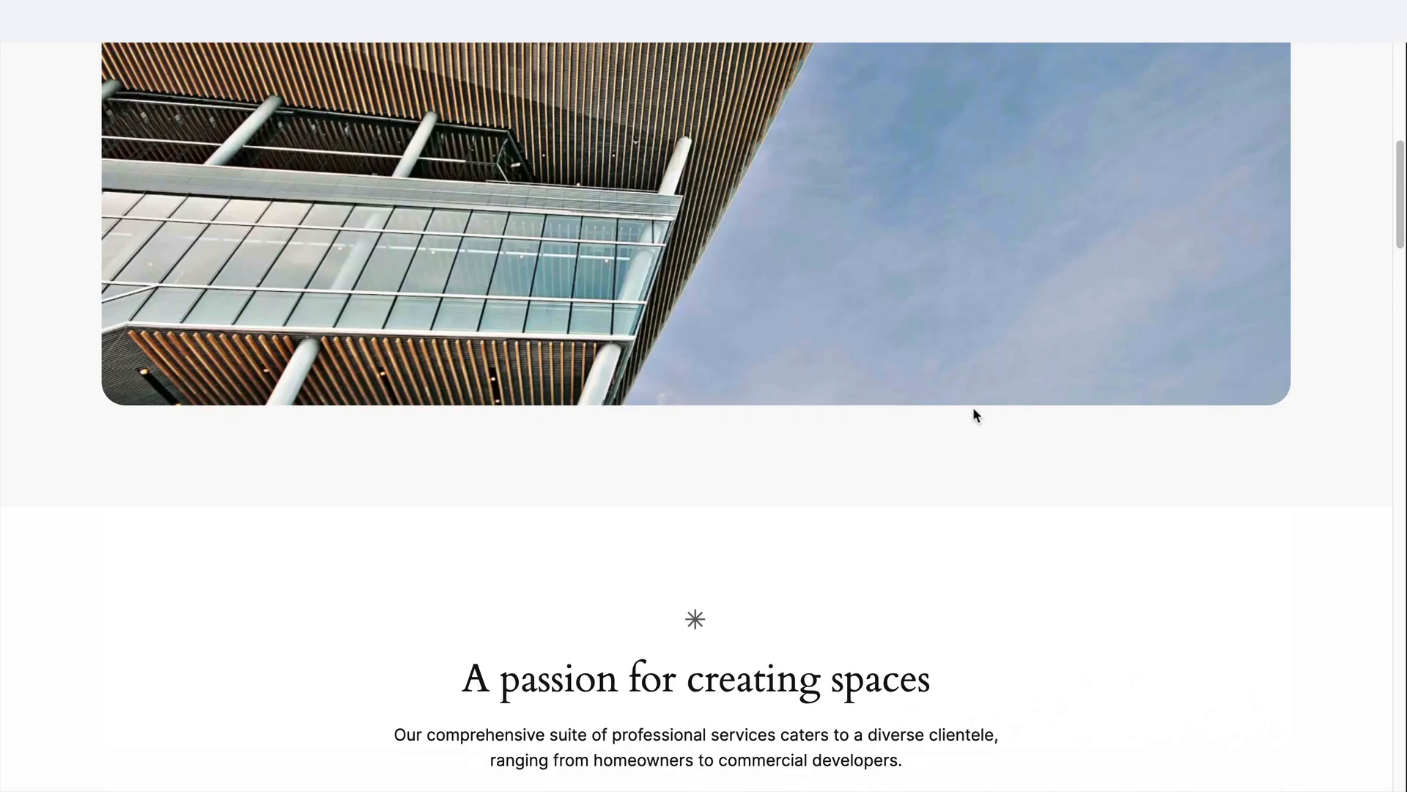
{"action": "scroll", "coordinate": [973, 407], "scroll_direction": "down", "scroll_amount": 20}
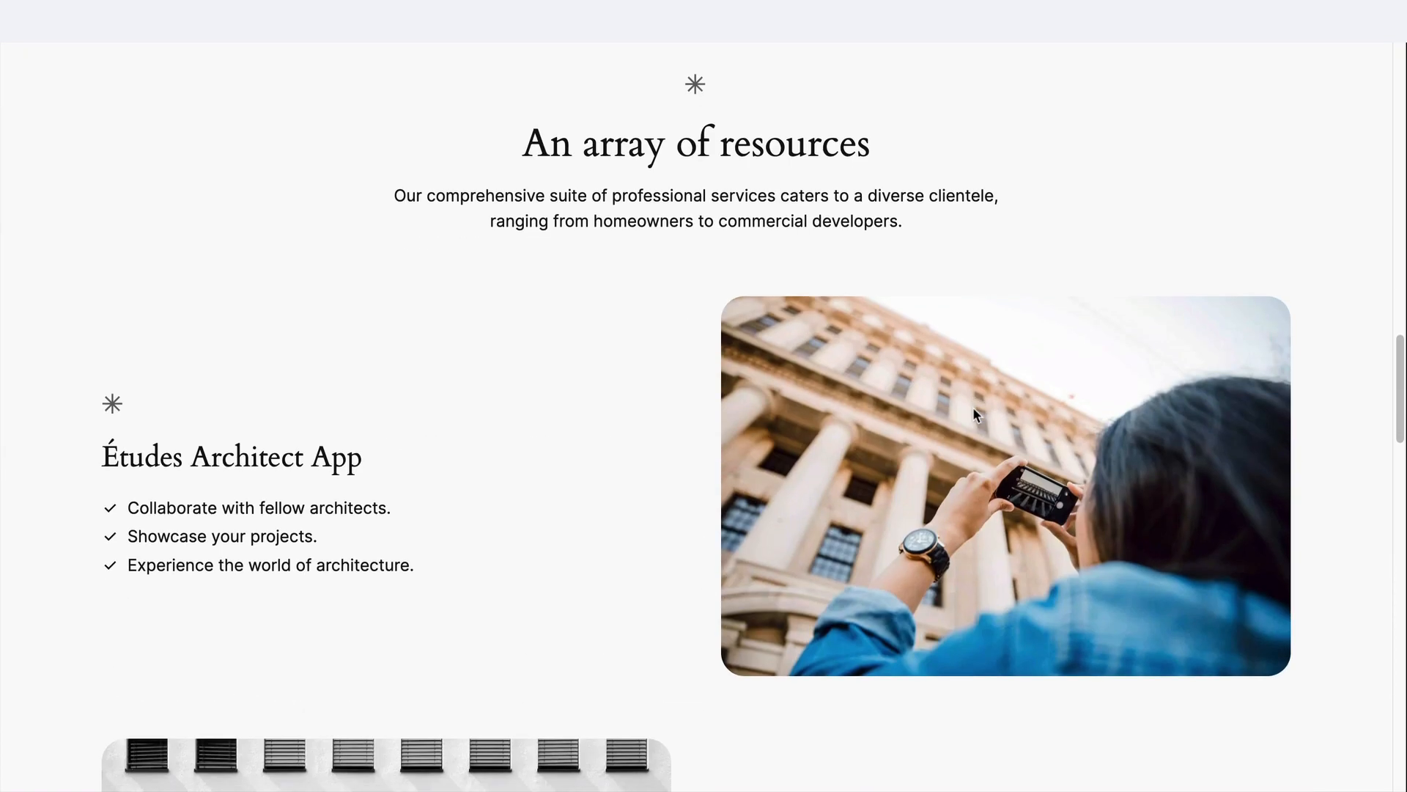
{"action": "scroll", "coordinate": [973, 407], "scroll_direction": "down", "scroll_amount": 12}
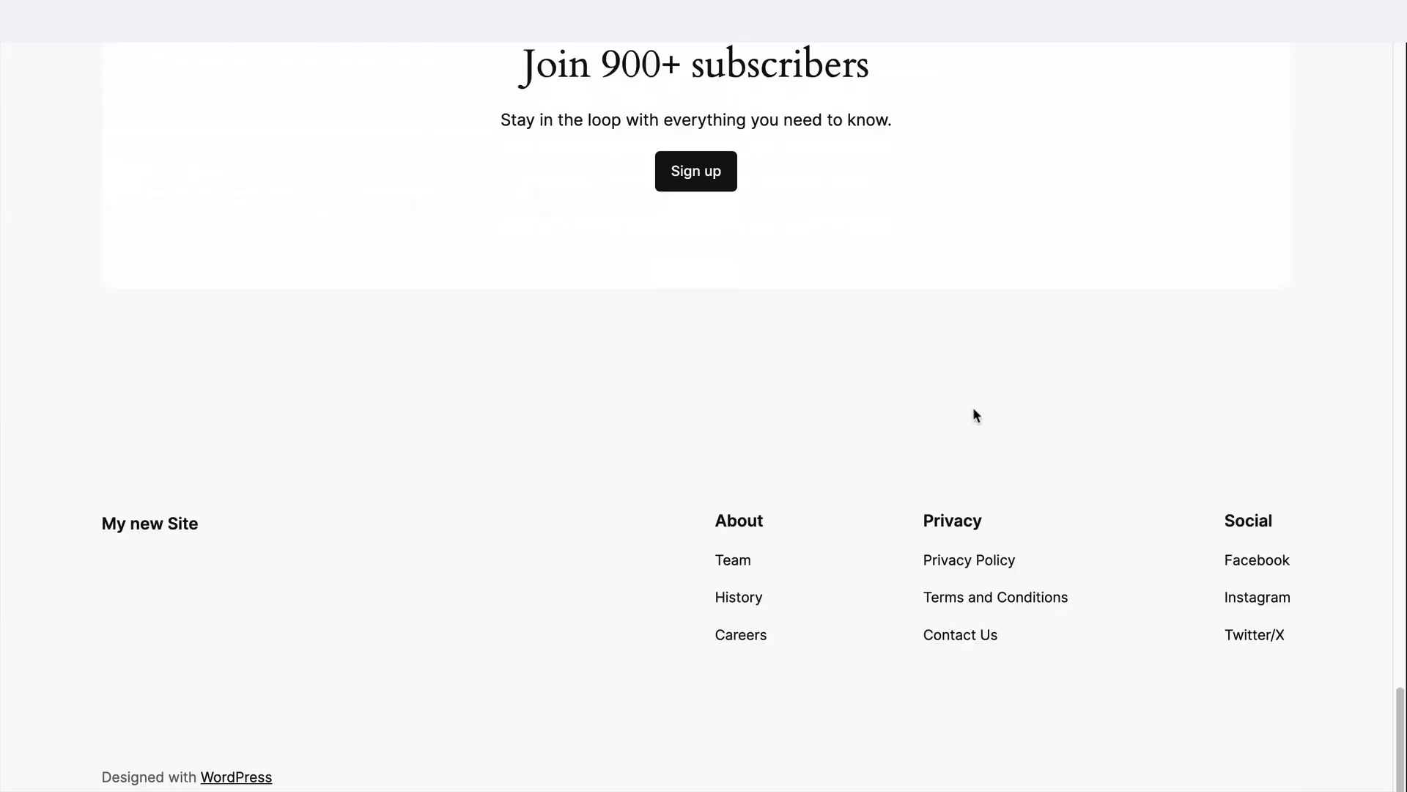
{"action": "scroll", "coordinate": [973, 406], "scroll_direction": "up", "scroll_amount": 20}
{"action": "scroll", "coordinate": [974, 407], "scroll_direction": "up", "scroll_amount": 20}
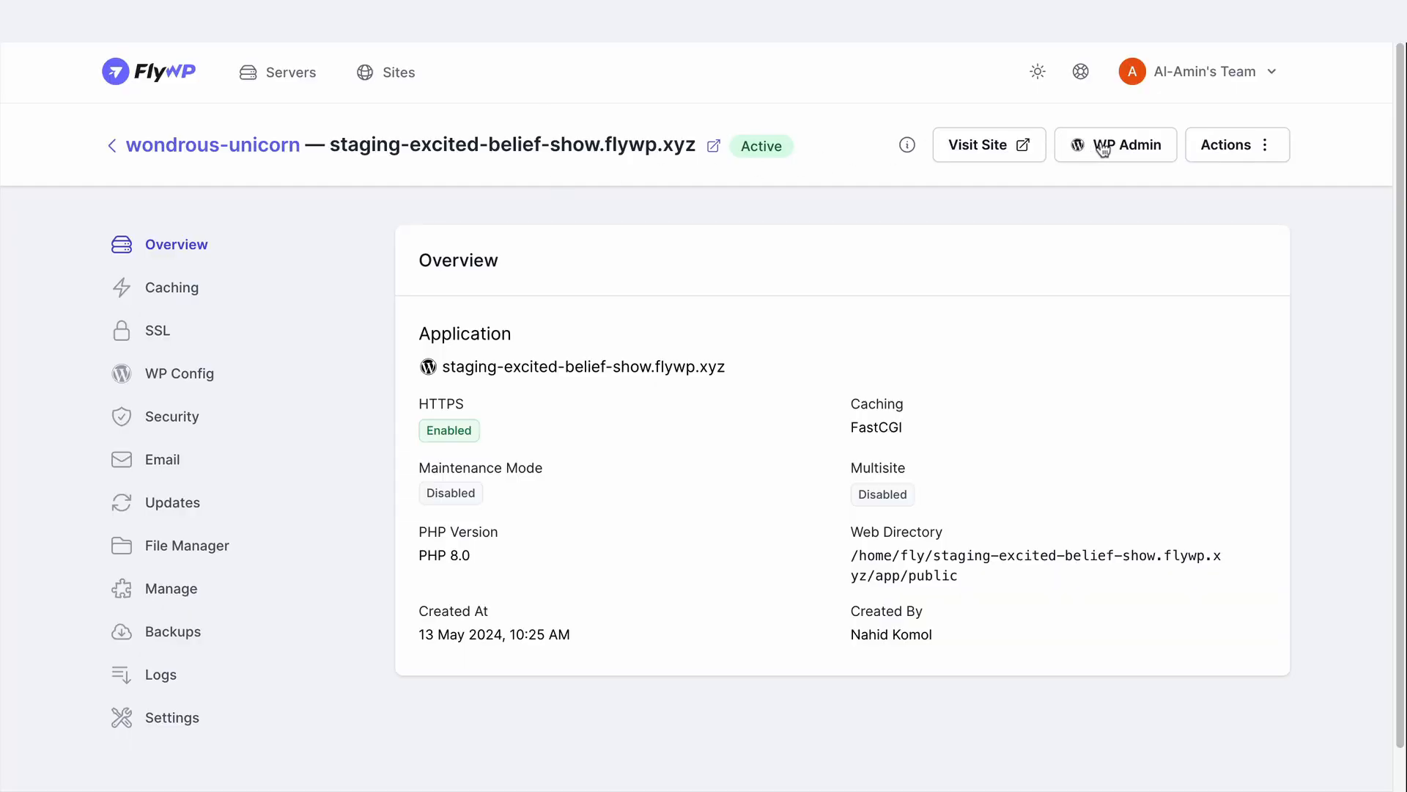
Review the FlyWP plugin's email settings in the site's WordPress admin and return to the FlyWP dashboard
{"action": "left_click", "coordinate": [1103, 147]}
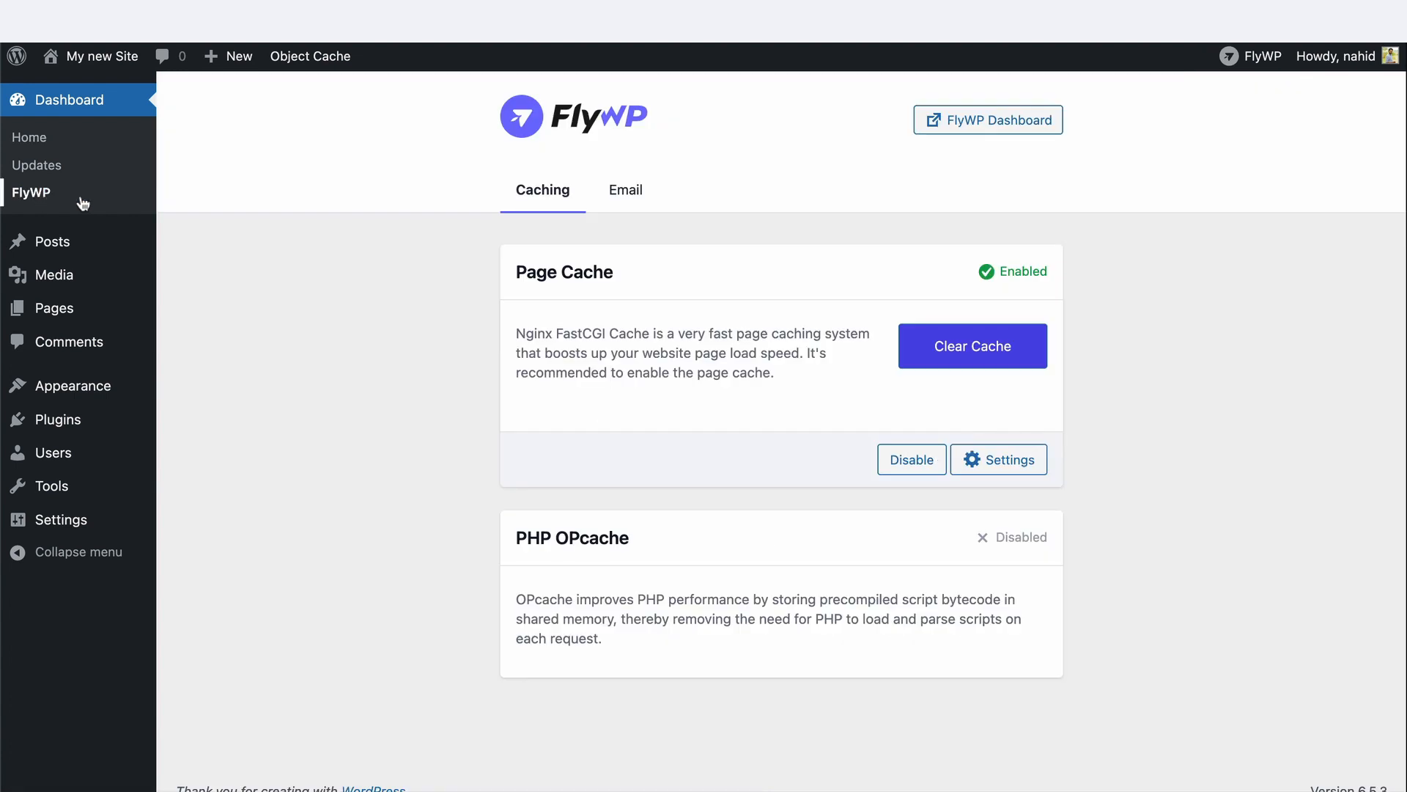
{"action": "left_click", "coordinate": [627, 191]}
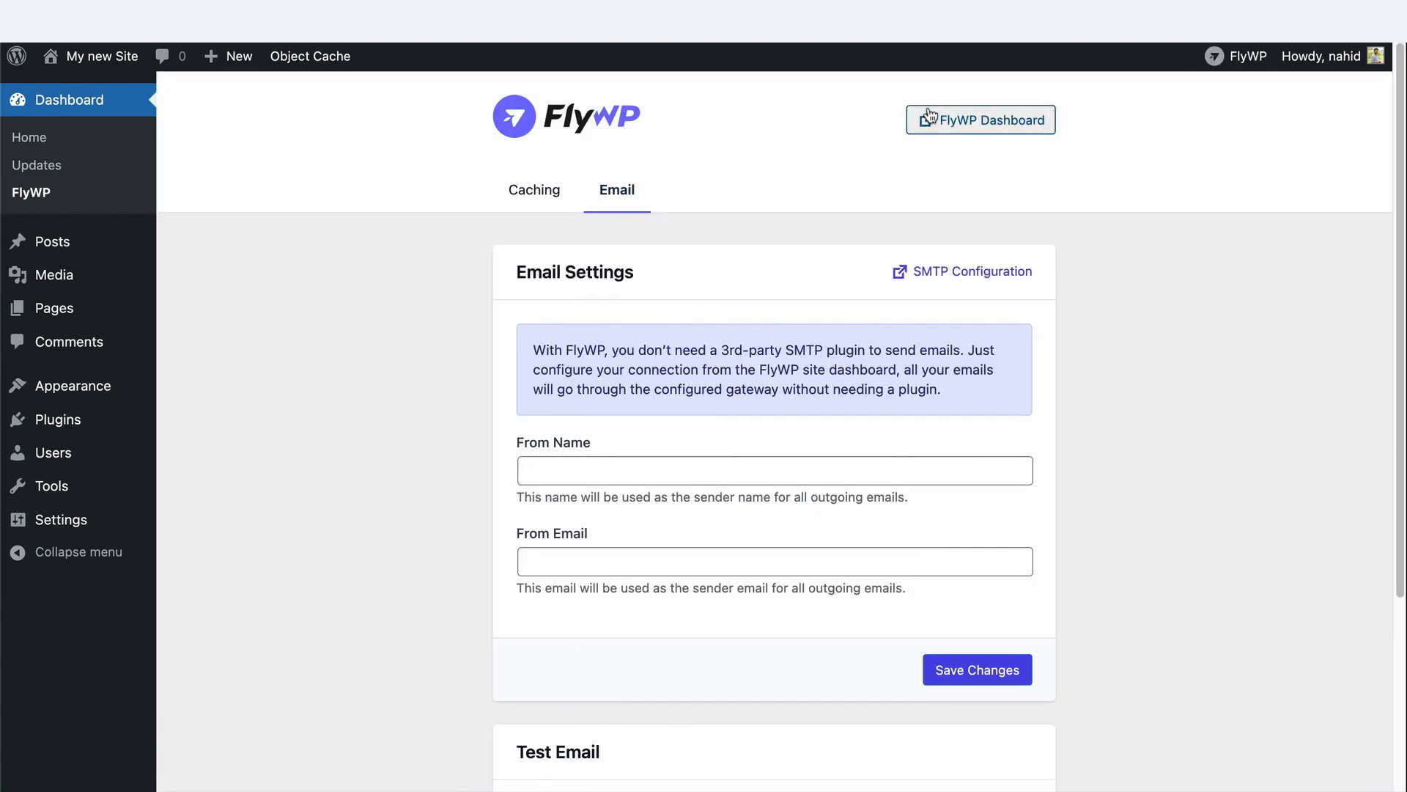
{"action": "left_click", "coordinate": [984, 119]}
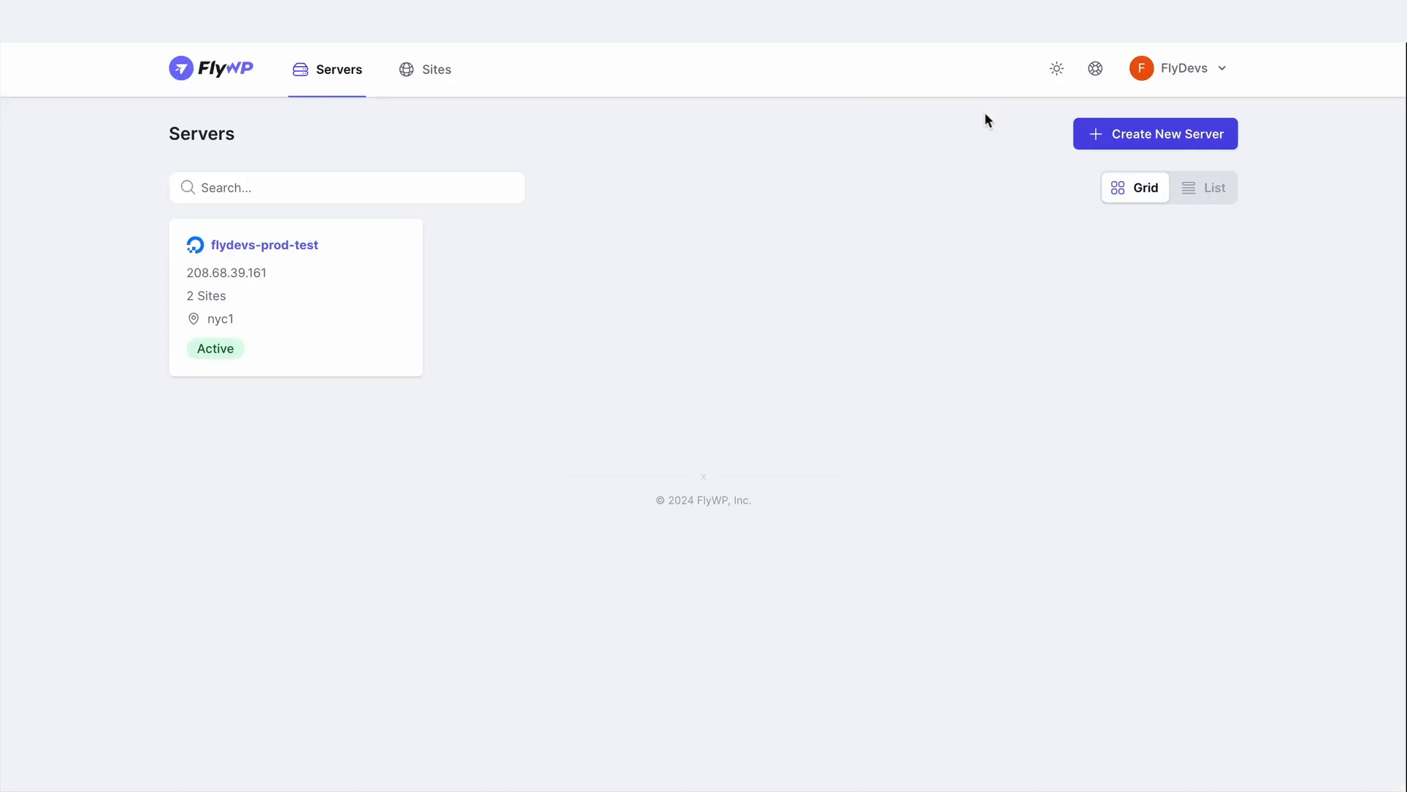